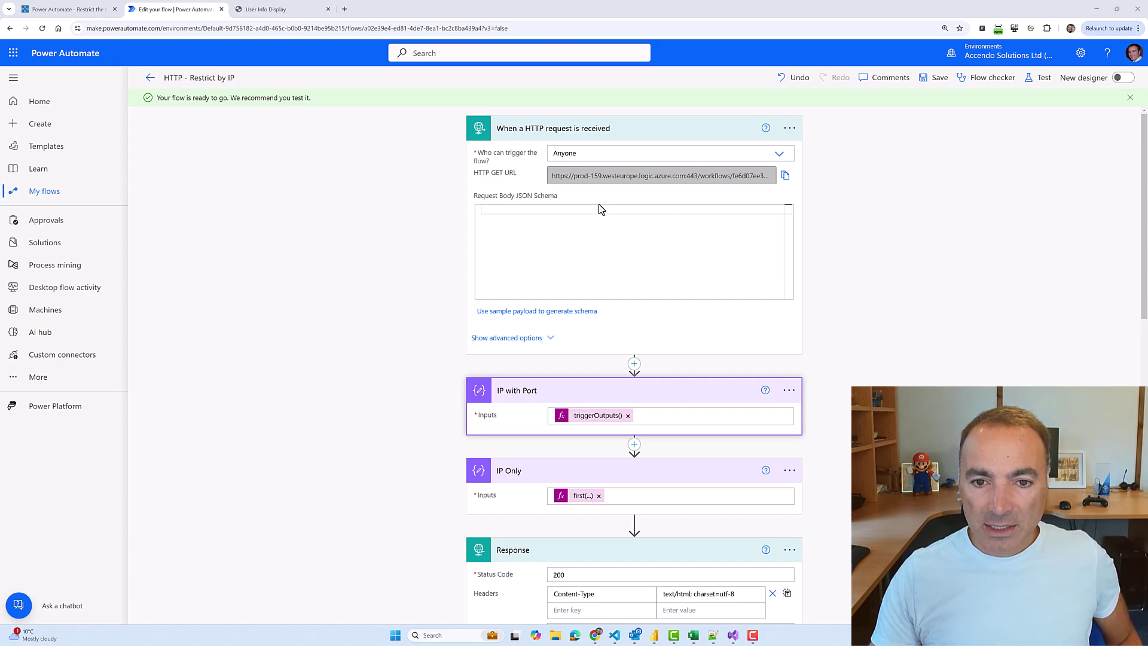
- Review the HTTP - Restrict by IP flow down to its Response body, then show the User Info Display page
{"action": "scroll", "coordinate": [567, 279], "scroll_direction": "down", "scroll_amount": 6}
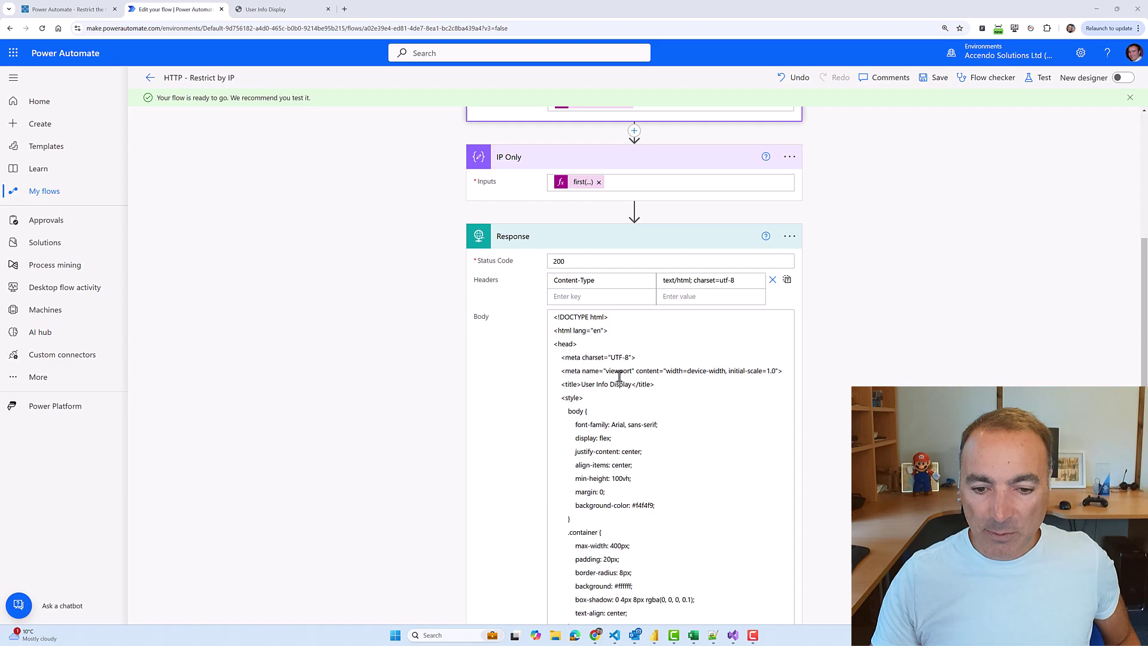
{"action": "scroll", "coordinate": [599, 460], "scroll_direction": "up", "scroll_amount": 7}
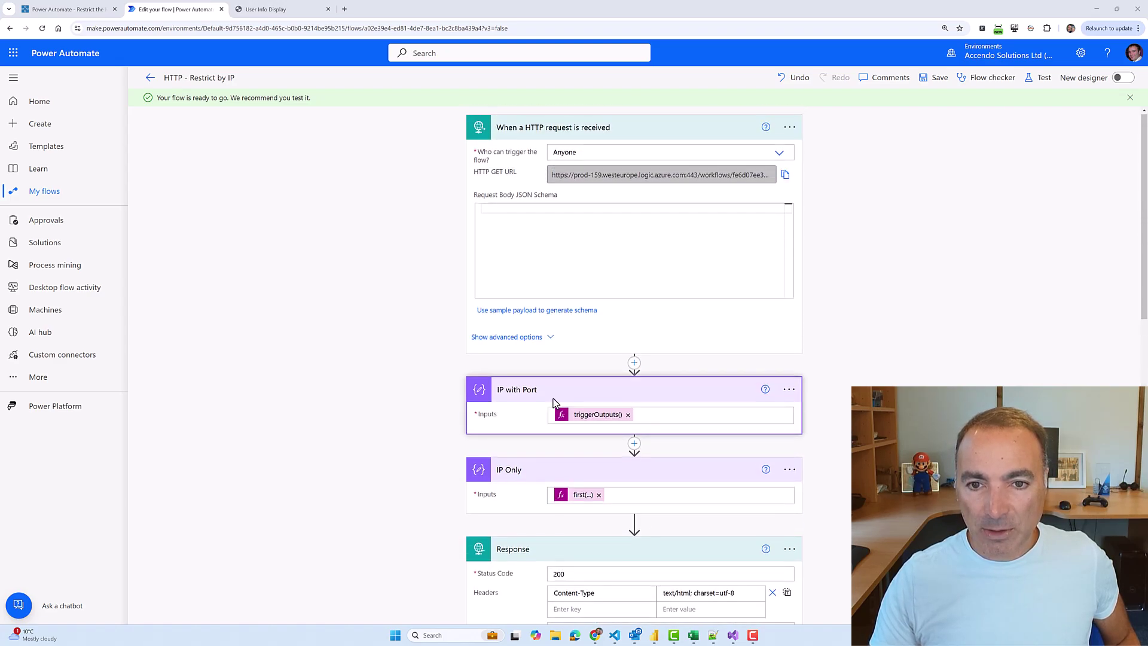
{"action": "left_click", "coordinate": [274, 9]}
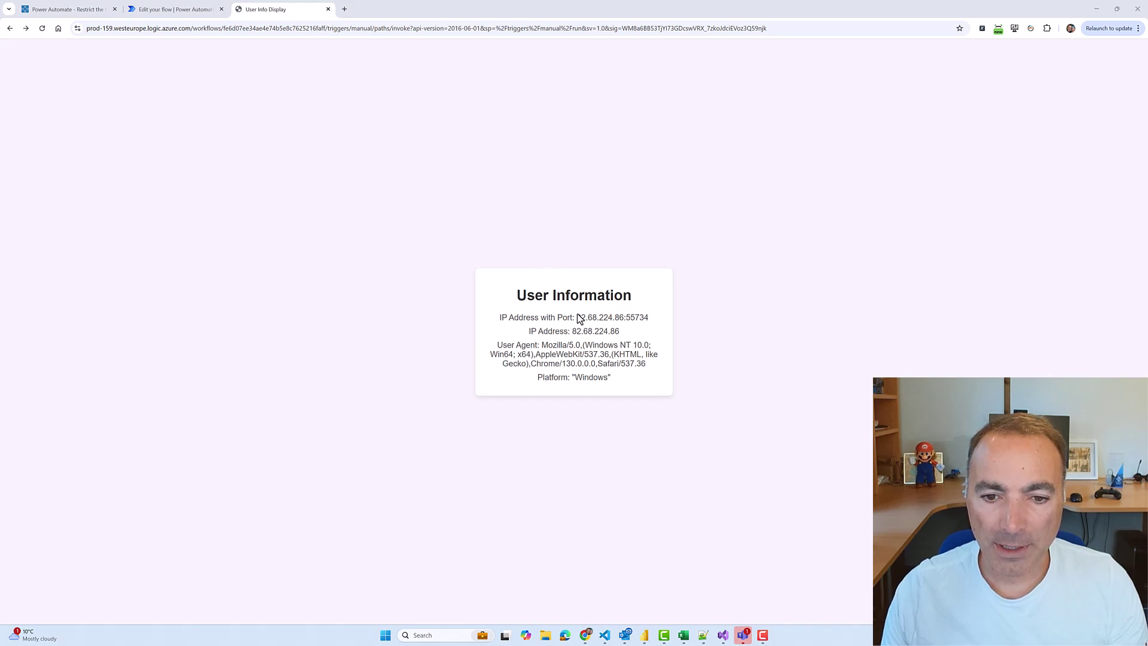
- Highlight the IP with port, port number, plain IP, Chrome/130 user agent and Windows platform values
{"action": "left_click_drag", "start_coordinate": [576, 317], "coordinate": [625, 318]}
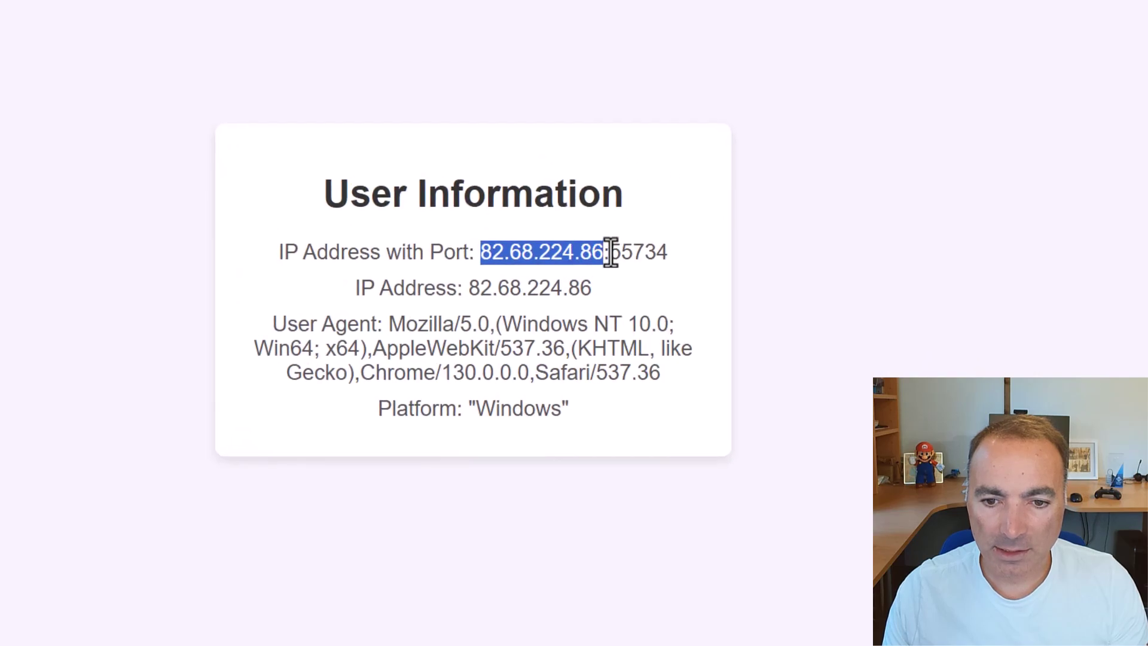
{"action": "left_click_drag", "start_coordinate": [610, 252], "coordinate": [657, 252]}
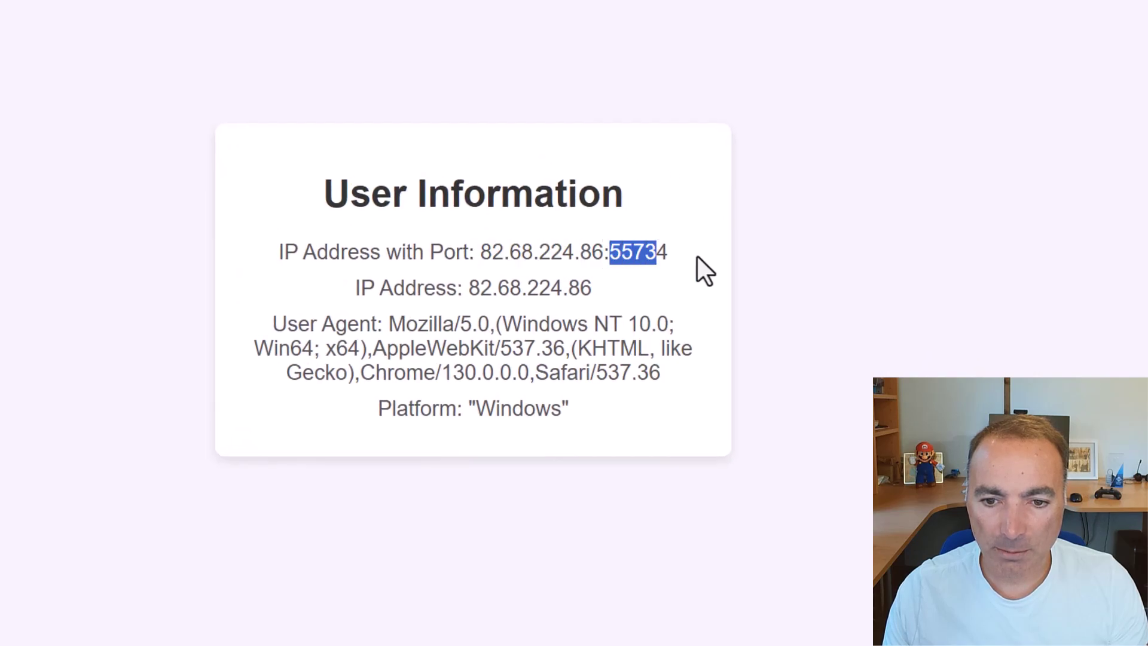
{"action": "left_click", "coordinate": [469, 291]}
{"action": "left_click_drag", "start_coordinate": [470, 291], "coordinate": [609, 293]}
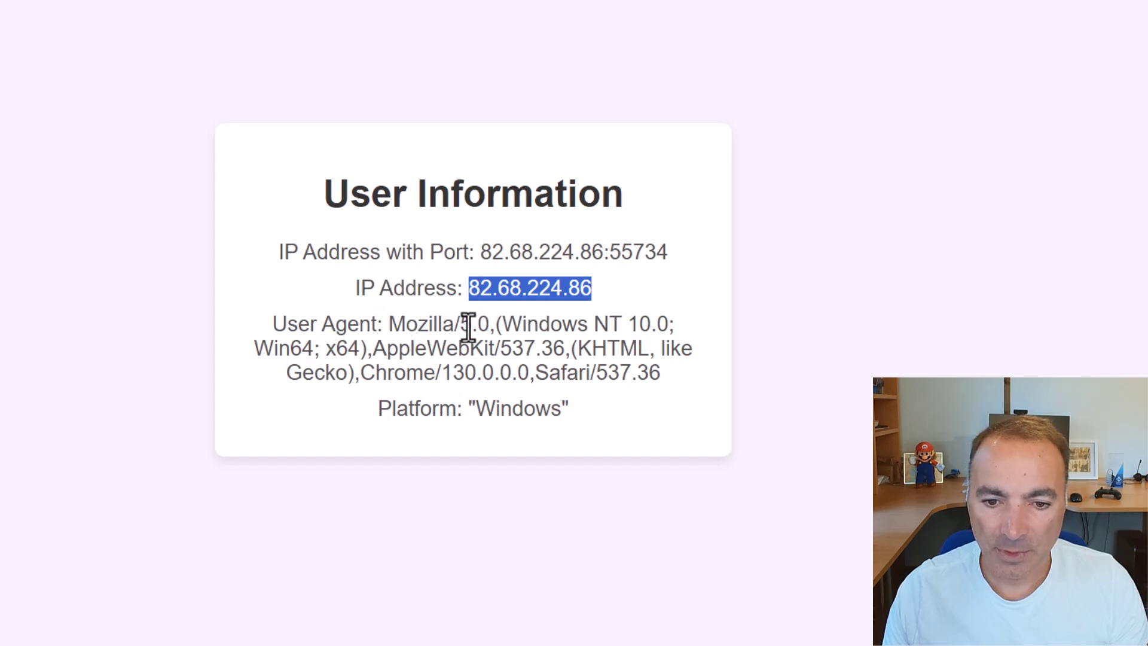
{"action": "left_click_drag", "start_coordinate": [389, 323], "coordinate": [685, 376]}
{"action": "double_click", "coordinate": [497, 411]}
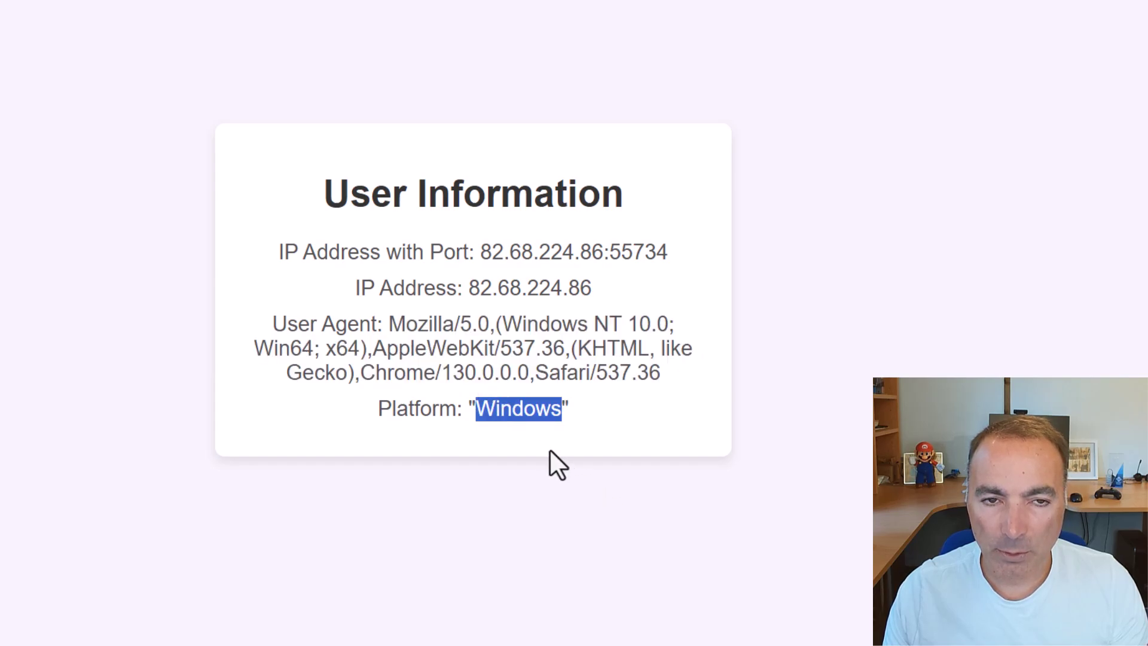
{"action": "left_click_drag", "start_coordinate": [607, 397], "coordinate": [236, 333]}
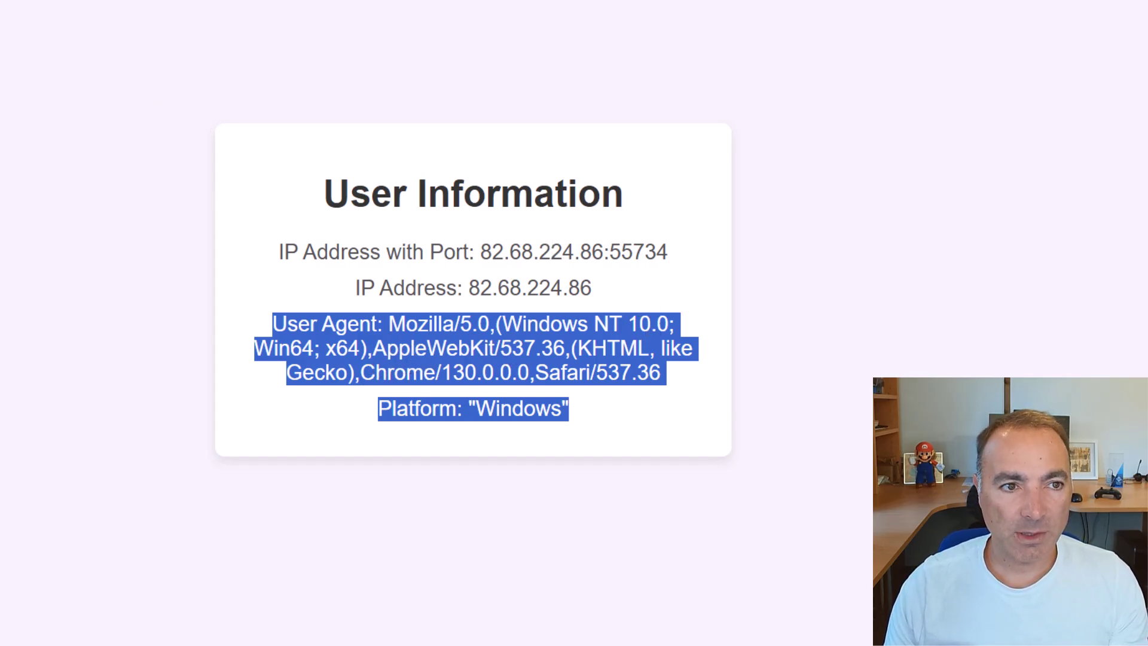
- Re-check the plain IP and the port-suffixed IP address, then move to another window
{"action": "left_click_drag", "start_coordinate": [589, 287], "coordinate": [482, 286]}
{"action": "left_click_drag", "start_coordinate": [688, 256], "coordinate": [486, 254]}
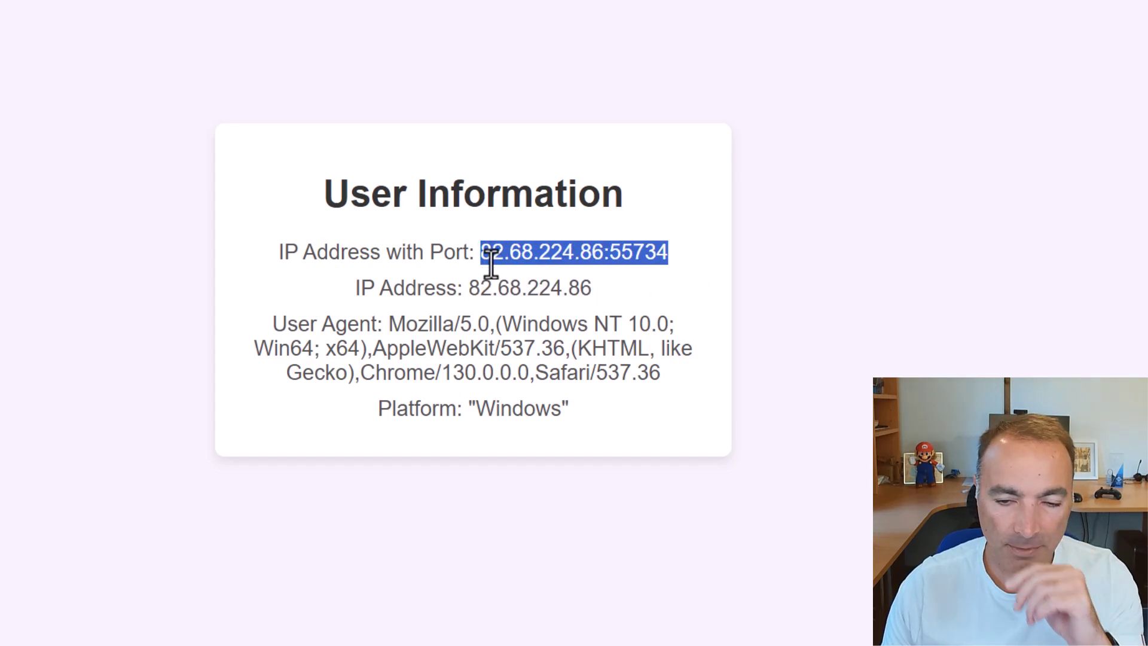
{"action": "left_click_drag", "start_coordinate": [619, 291], "coordinate": [469, 295]}
{"action": "key", "text": "alt+Tab"}
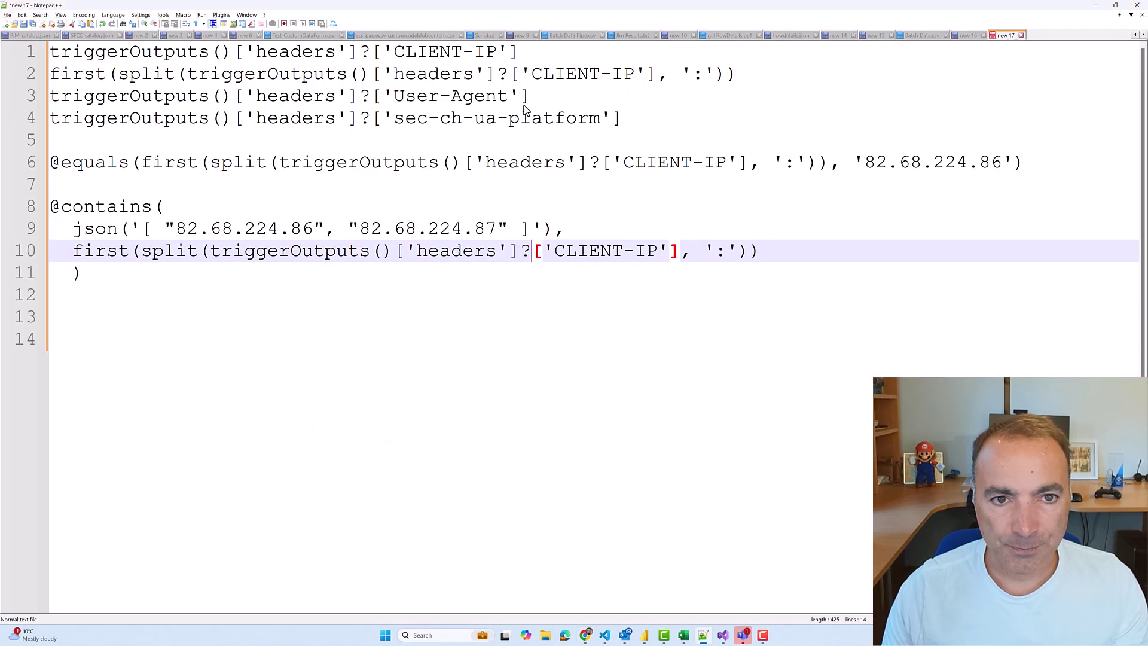
- Compare the raw CLIENT-IP header expression on line 1 with the page's IP-with-port value
{"action": "left_click", "coordinate": [525, 105]}
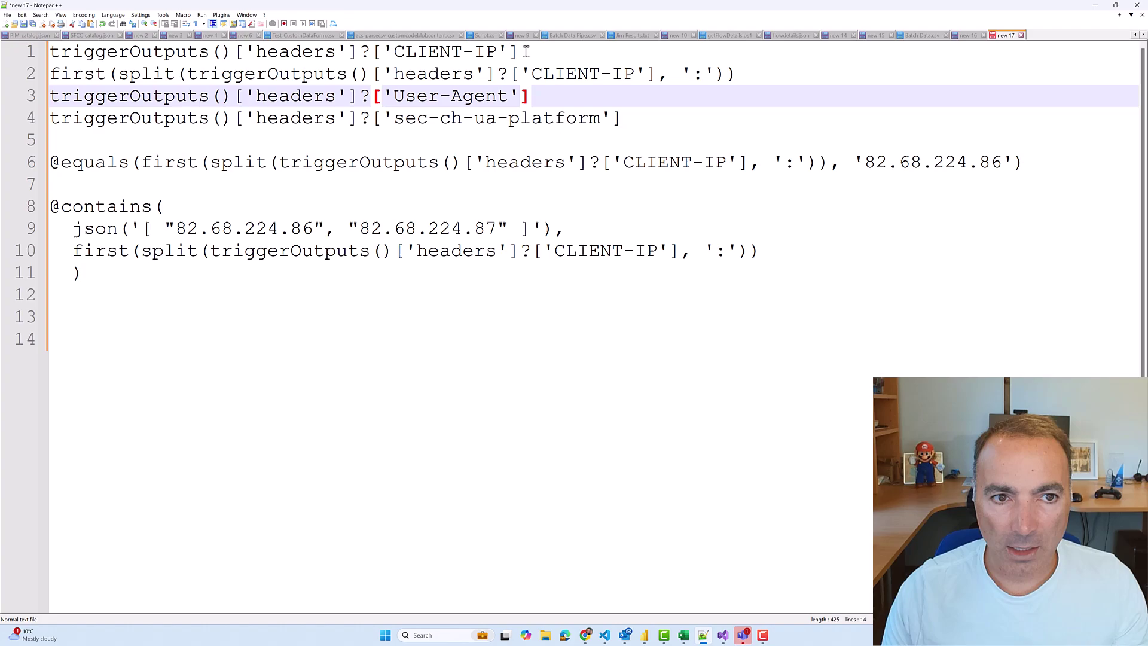
{"action": "left_click_drag", "start_coordinate": [526, 52], "coordinate": [49, 52]}
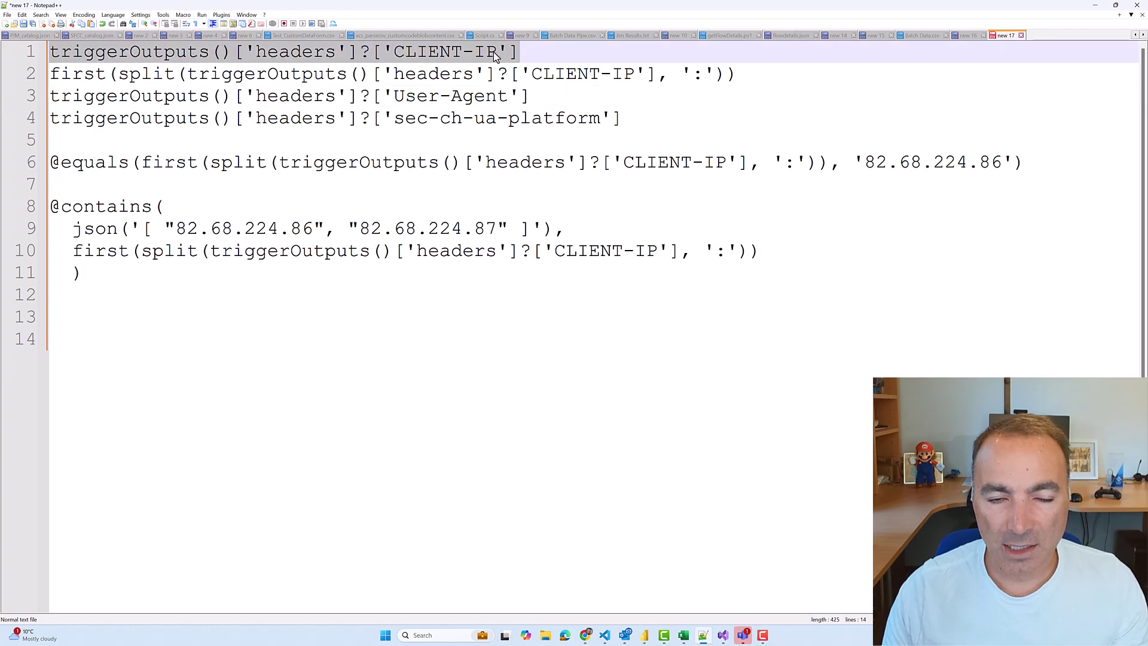
{"action": "key", "text": "alt+Tab"}
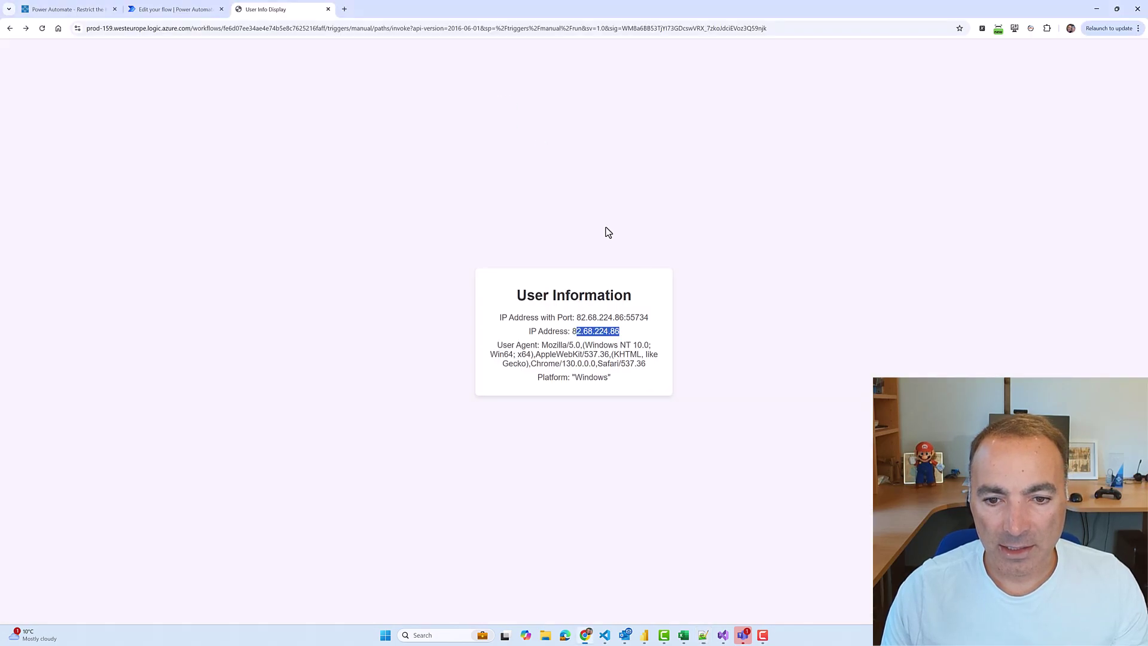
{"action": "mouse_move", "coordinate": [652, 318]}
{"action": "left_mouse_down"}
{"action": "mouse_move", "coordinate": [576, 318]}
{"action": "mouse_move", "coordinate": [651, 319]}
{"action": "left_mouse_up"}
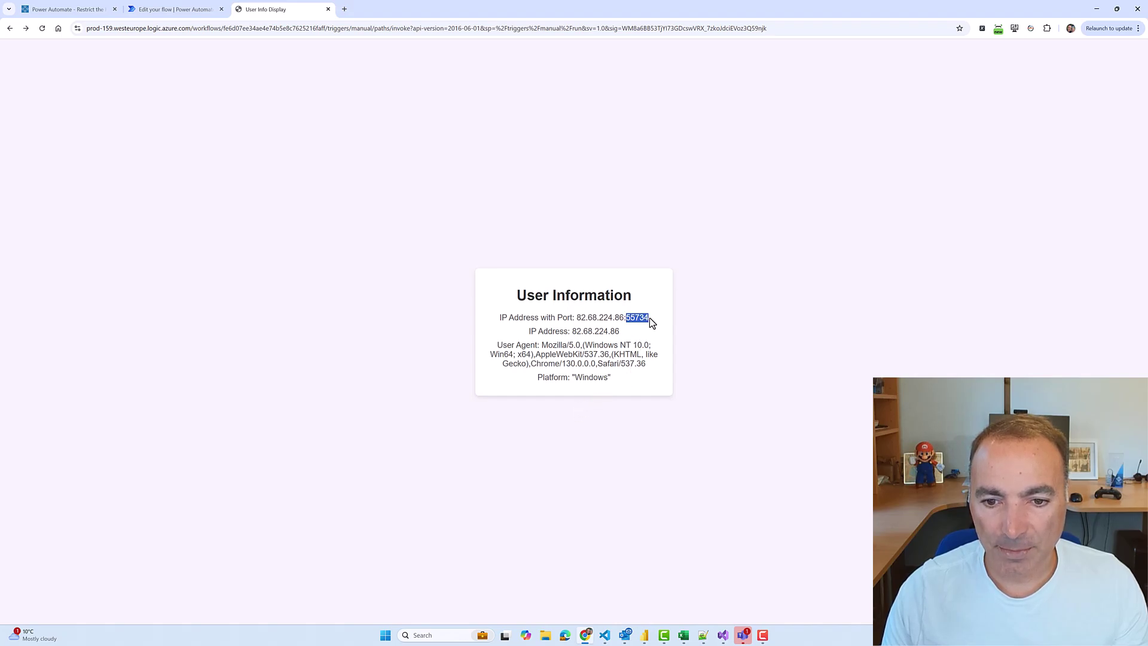
{"action": "key", "text": "alt+Tab"}
- Match line 2's split-on-':' expression against the IP portion before the port
{"action": "left_click", "coordinate": [144, 71]}
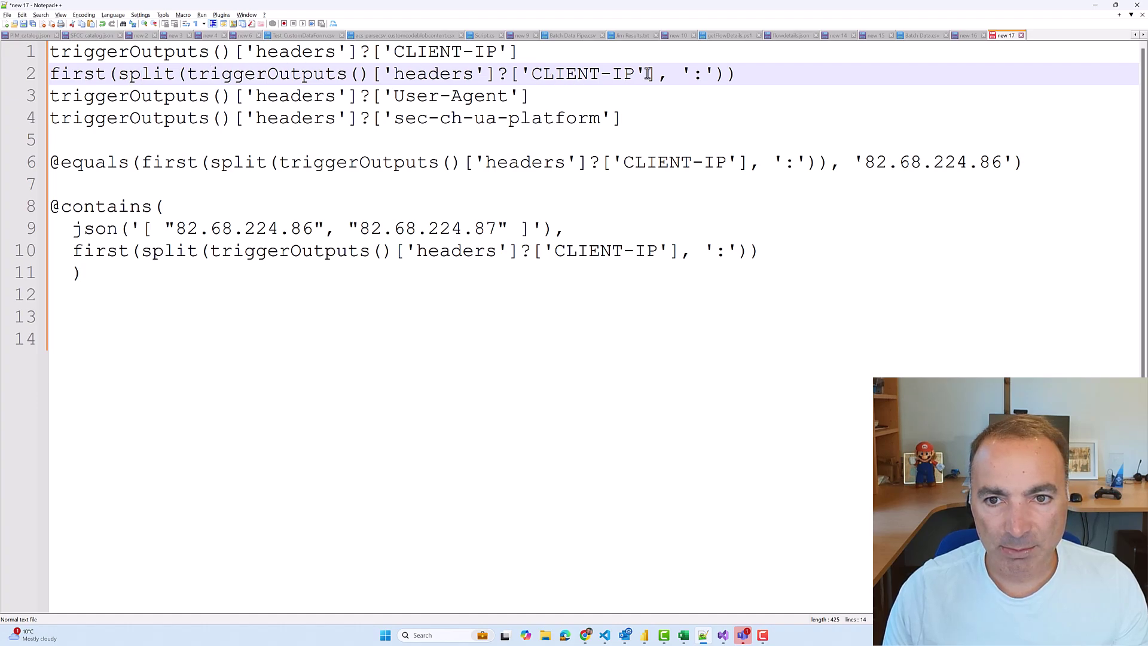
{"action": "left_click_drag", "start_coordinate": [694, 73], "coordinate": [704, 73]}
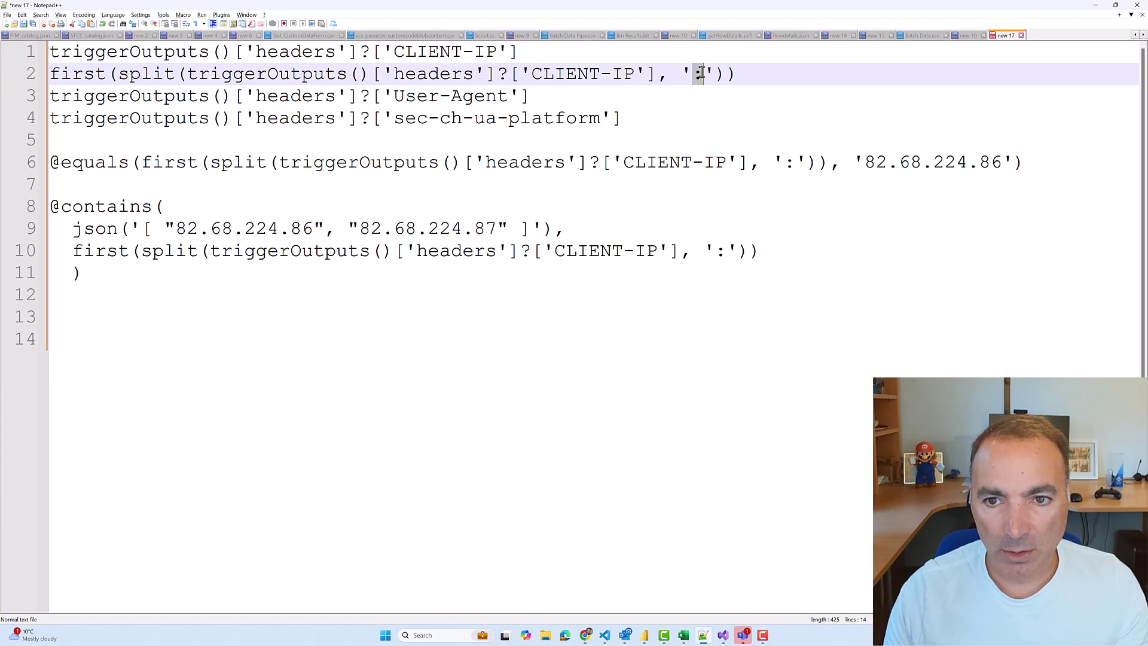
{"action": "double_click", "coordinate": [59, 74]}
{"action": "key", "text": "alt+Tab"}
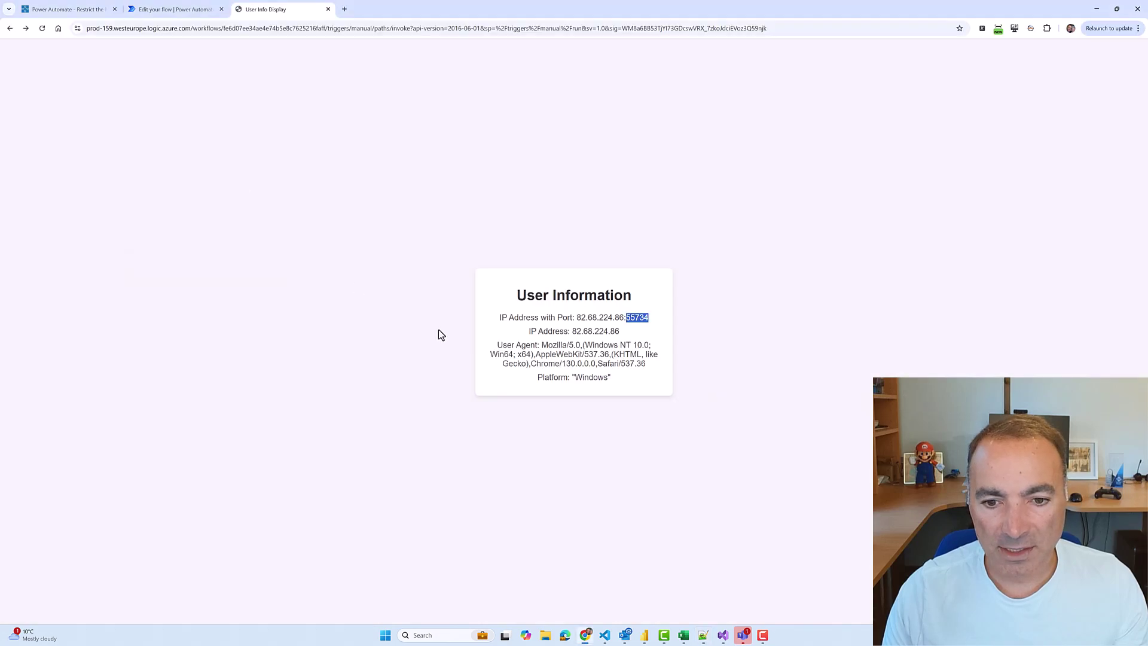
{"action": "left_click_drag", "start_coordinate": [576, 317], "coordinate": [617, 315]}
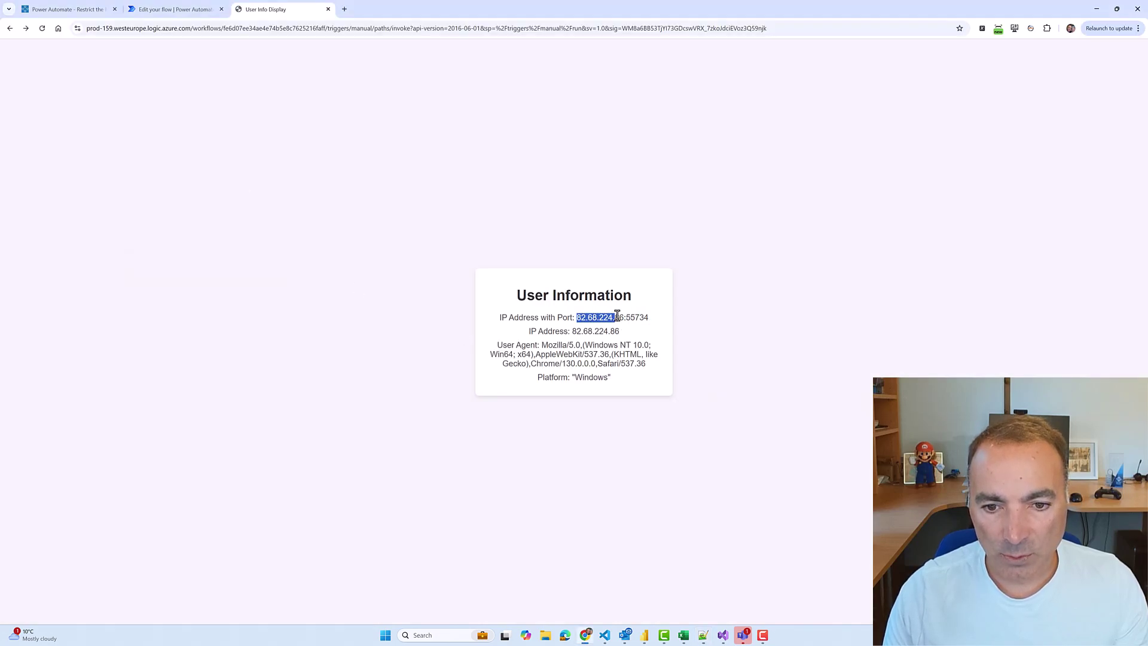
{"action": "key", "text": "alt+Tab"}
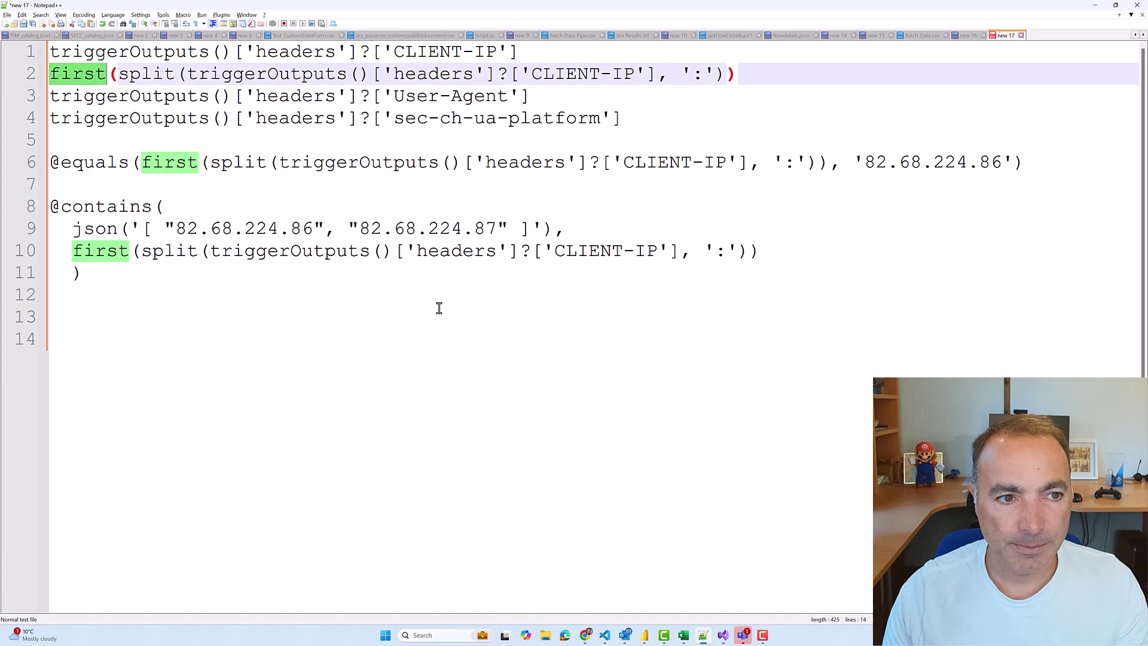
{"action": "left_click", "coordinate": [185, 98]}
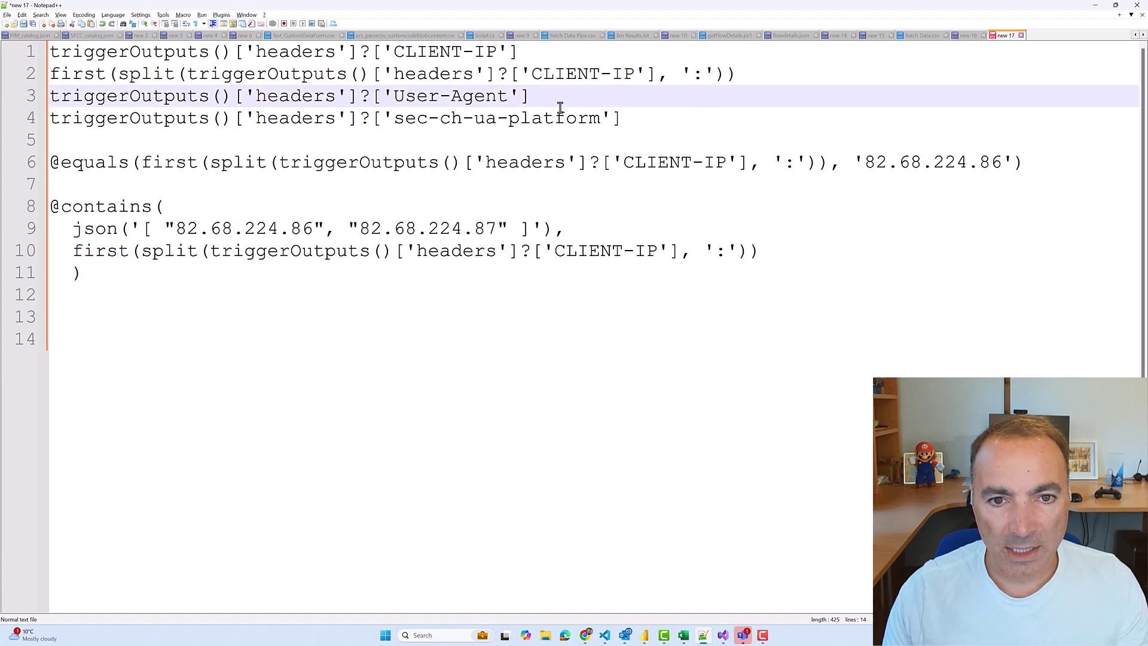
{"action": "left_click_drag", "start_coordinate": [509, 98], "coordinate": [596, 130]}
{"action": "left_click", "coordinate": [295, 151]}
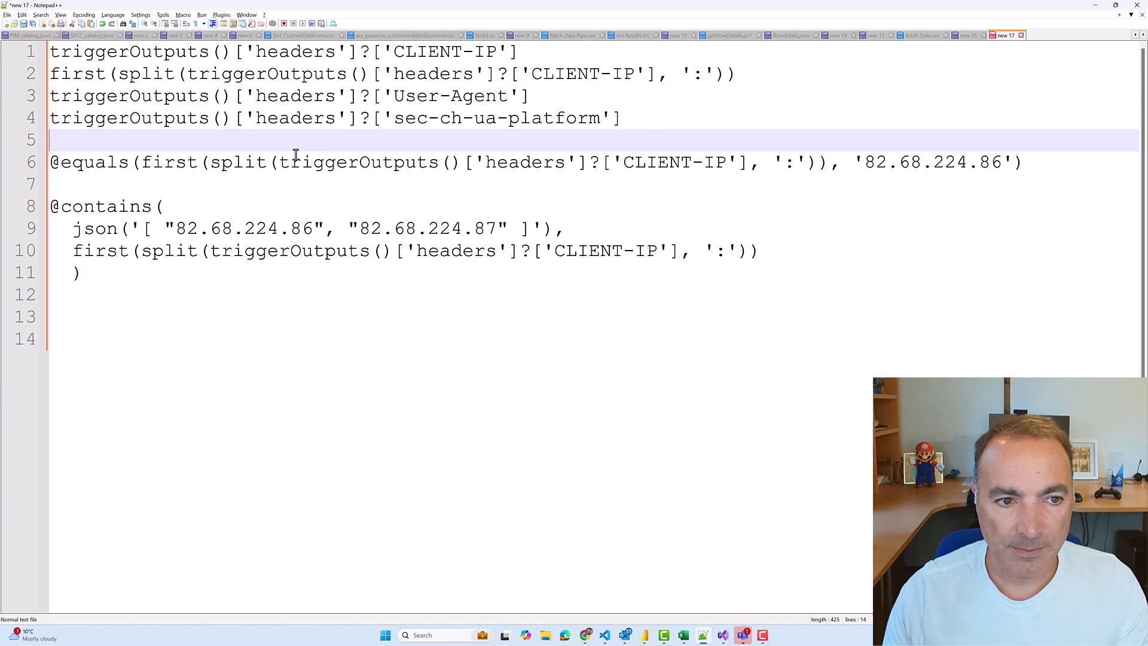
{"action": "left_click_drag", "start_coordinate": [62, 166], "coordinate": [1024, 163]}
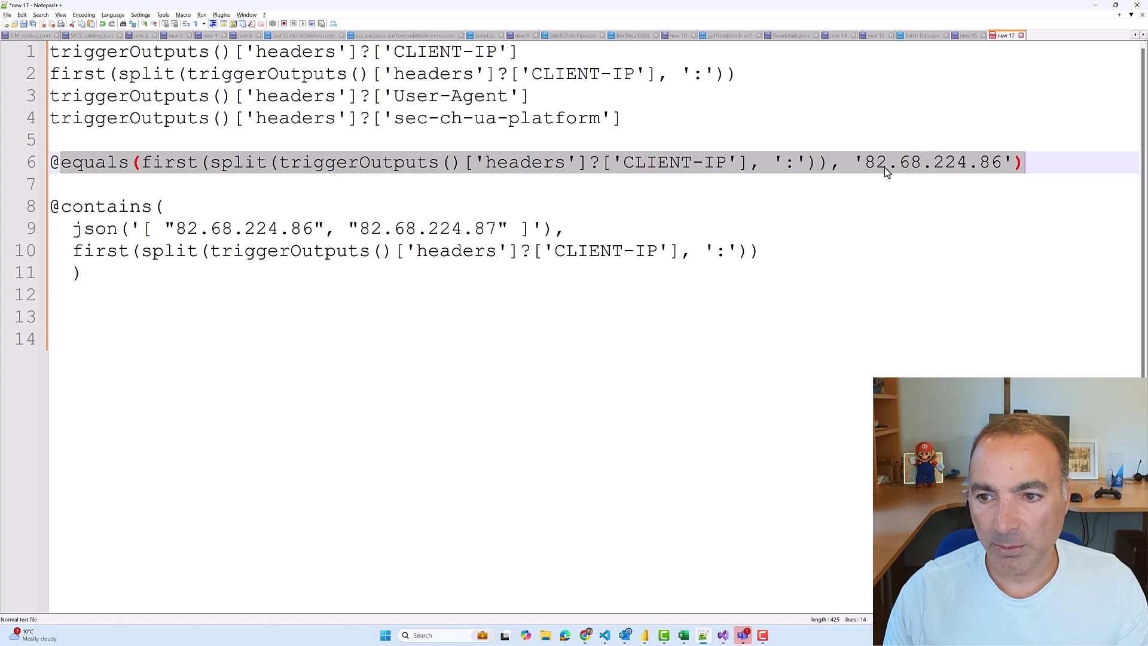
{"action": "key", "text": "alt+Tab"}
- Inspect the HTTP trigger's options menu, then glance at the User Info Display page and return
{"action": "left_click", "coordinate": [146, 9]}
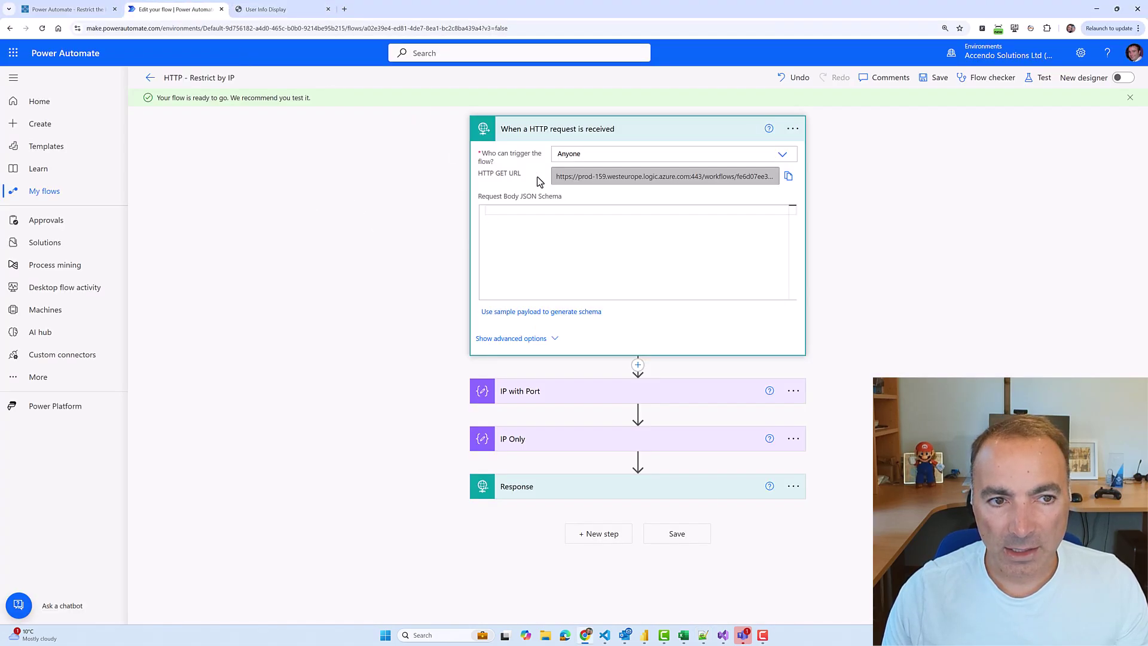
{"action": "left_click", "coordinate": [793, 129]}
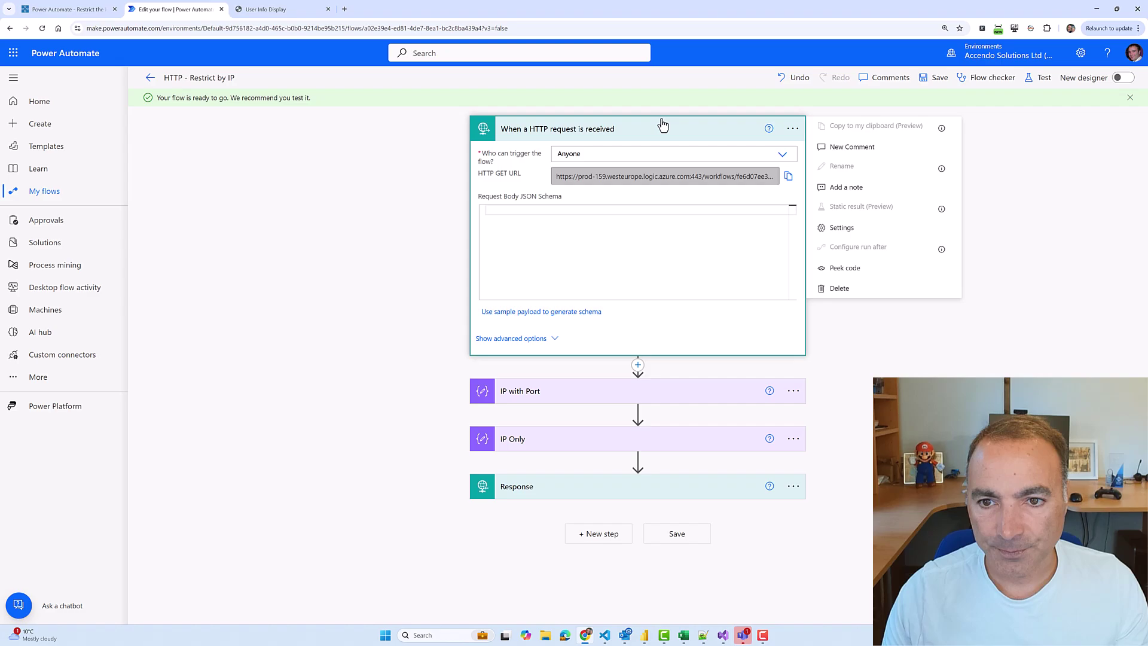
{"action": "left_click", "coordinate": [867, 351]}
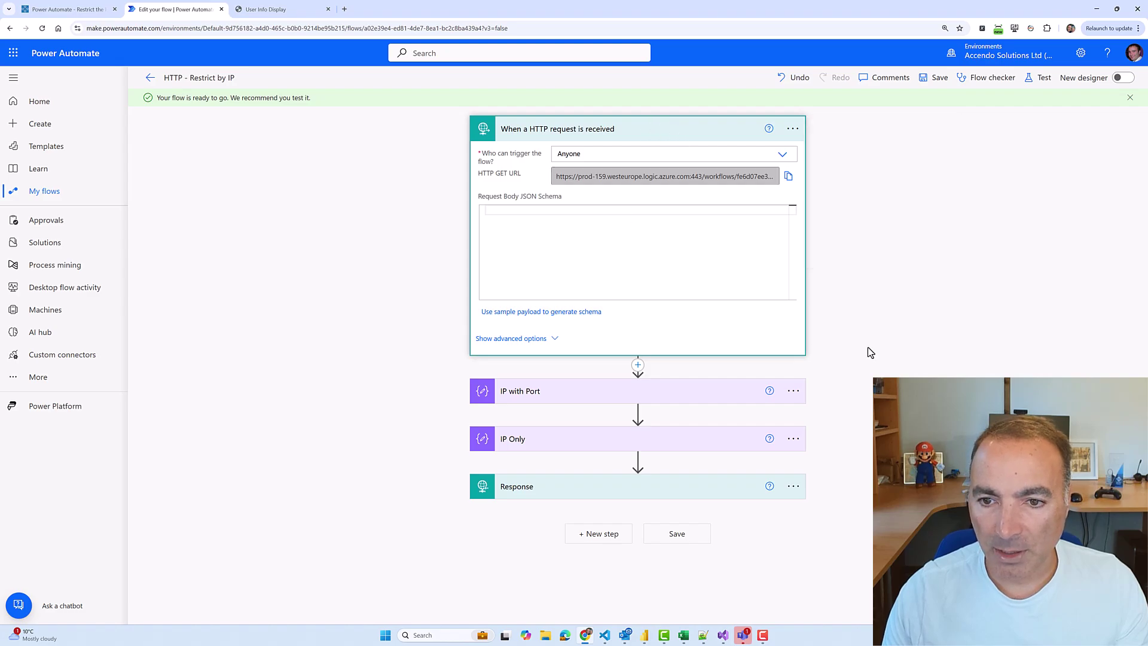
{"action": "left_click", "coordinate": [266, 10]}
{"action": "left_click", "coordinate": [183, 10]}
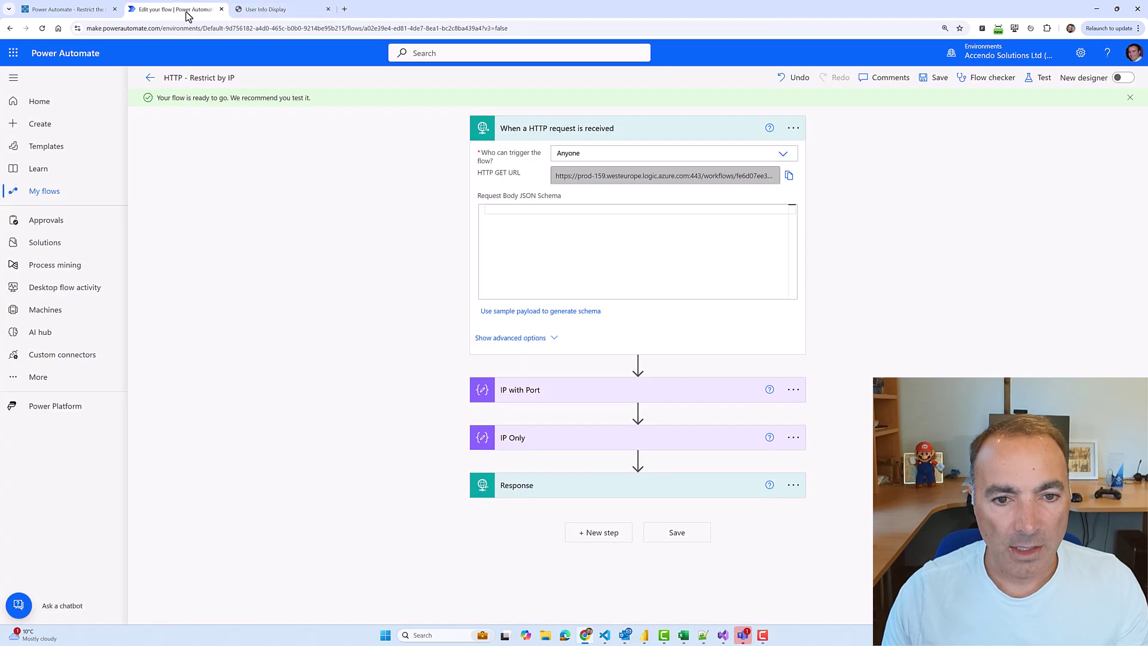
{"action": "left_click", "coordinate": [279, 16]}
{"action": "key", "text": "alt+Tab"}
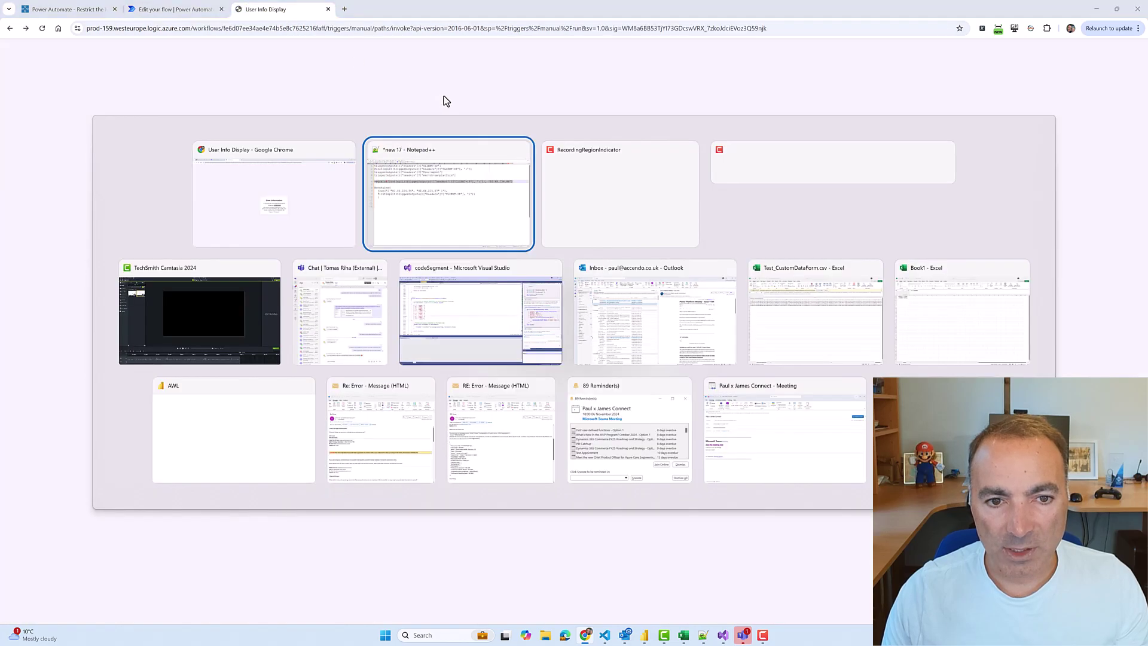
{"action": "left_click", "coordinate": [334, 230]}
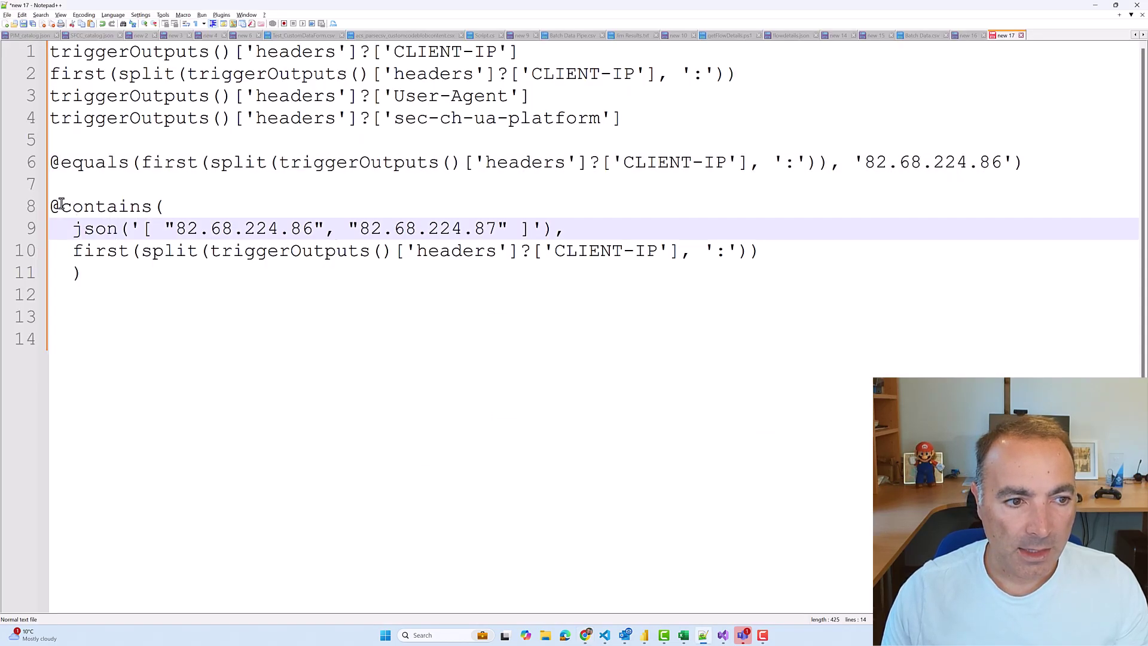
{"action": "left_click_drag", "start_coordinate": [61, 207], "coordinate": [84, 270]}
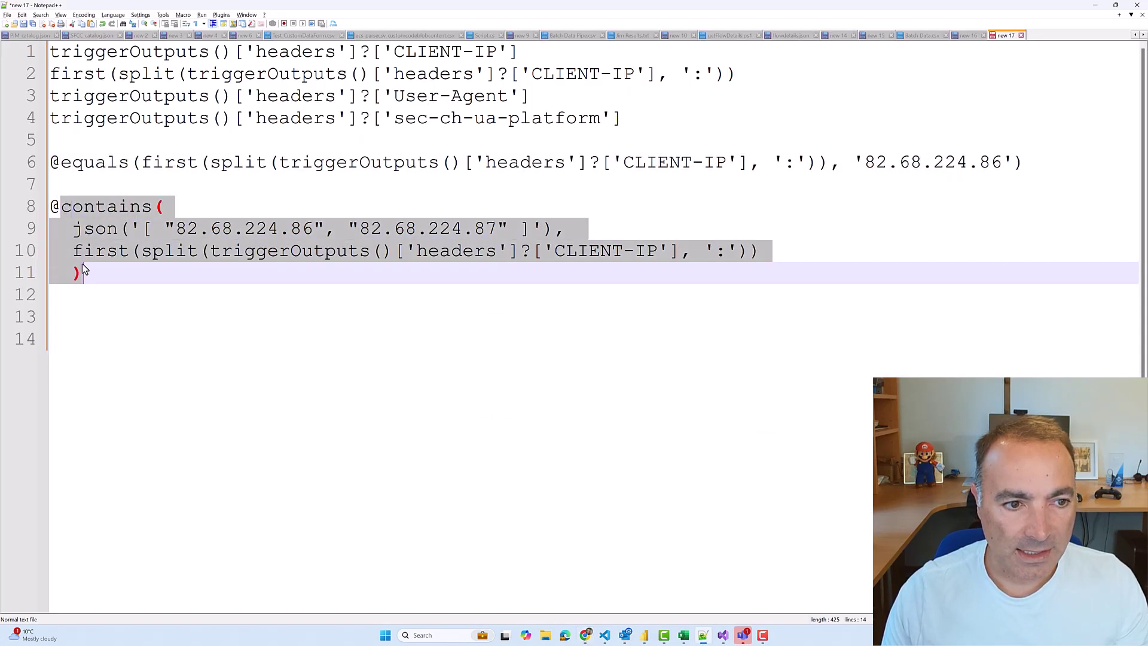
{"action": "left_click", "coordinate": [108, 228]}
{"action": "double_click", "coordinate": [100, 232]}
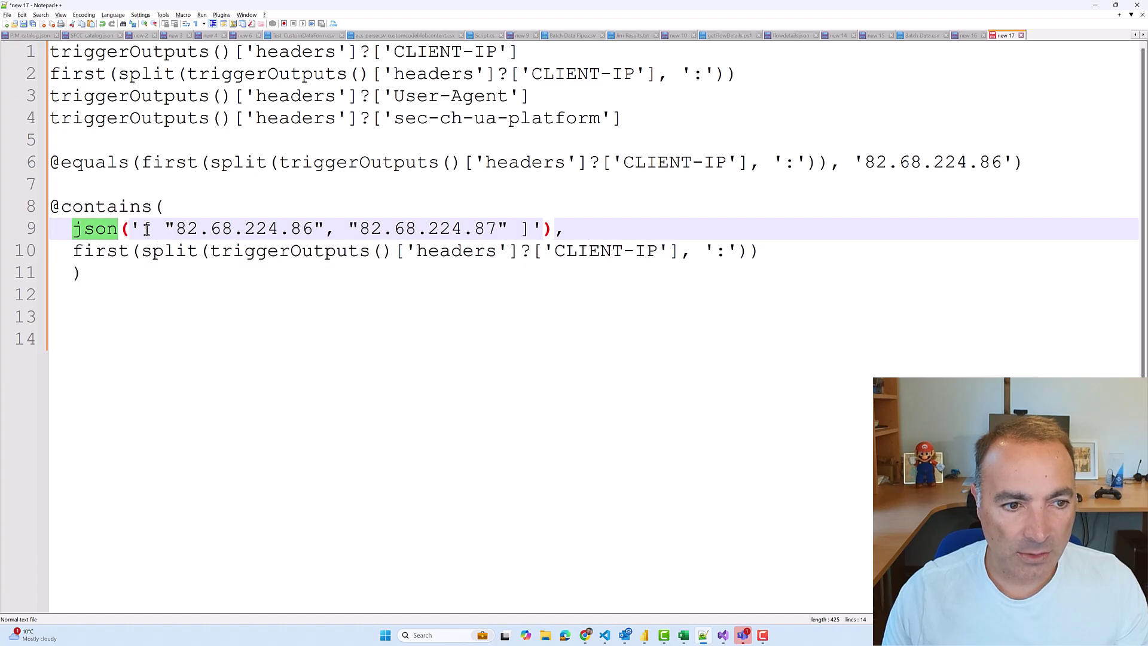
{"action": "left_click_drag", "start_coordinate": [146, 231], "coordinate": [527, 229]}
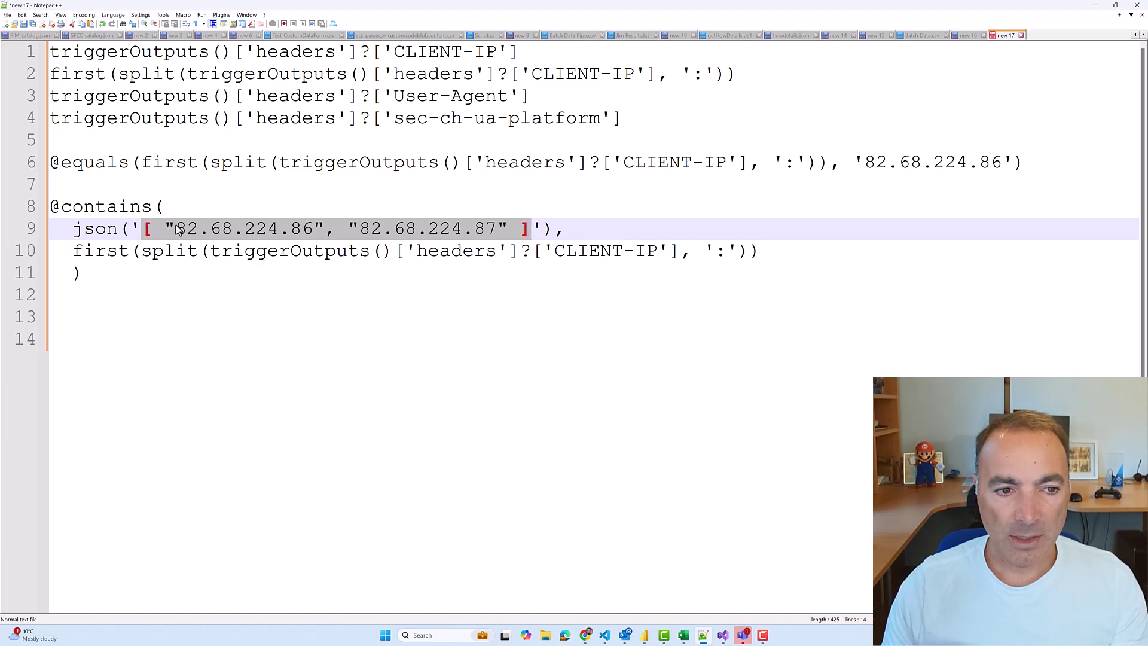
{"action": "left_click", "coordinate": [144, 254]}
{"action": "left_click_drag", "start_coordinate": [68, 251], "coordinate": [747, 251]}
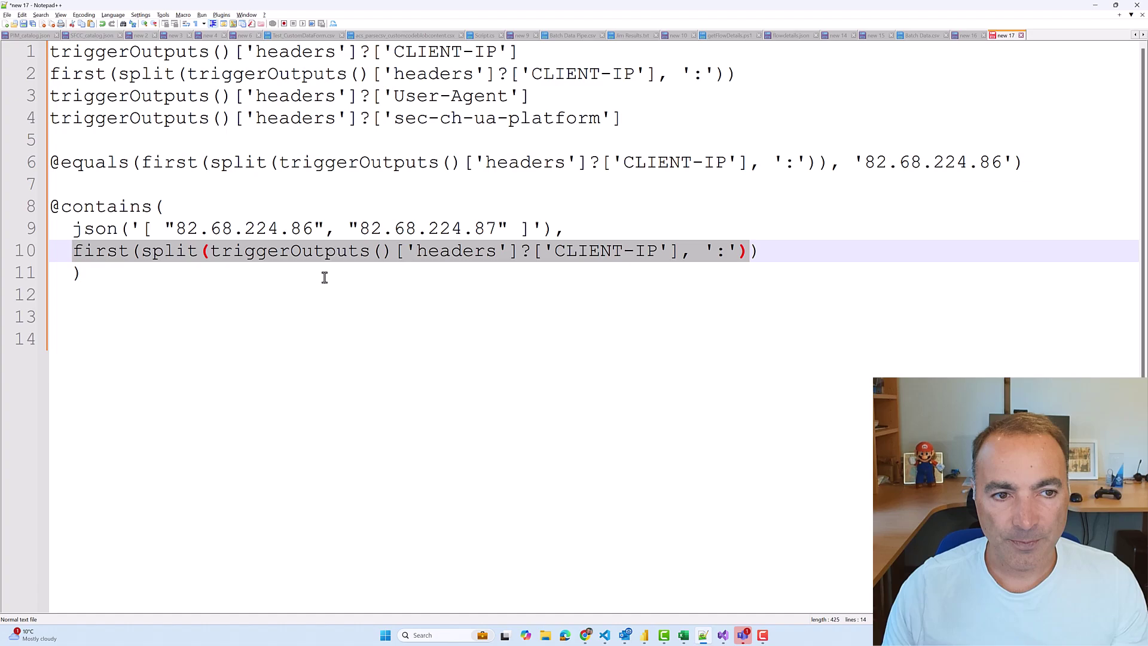
{"action": "left_click", "coordinate": [147, 203]}
- Back in the flow editor, bring up the HTTP trigger's settings
{"action": "key", "text": "alt+Tab"}
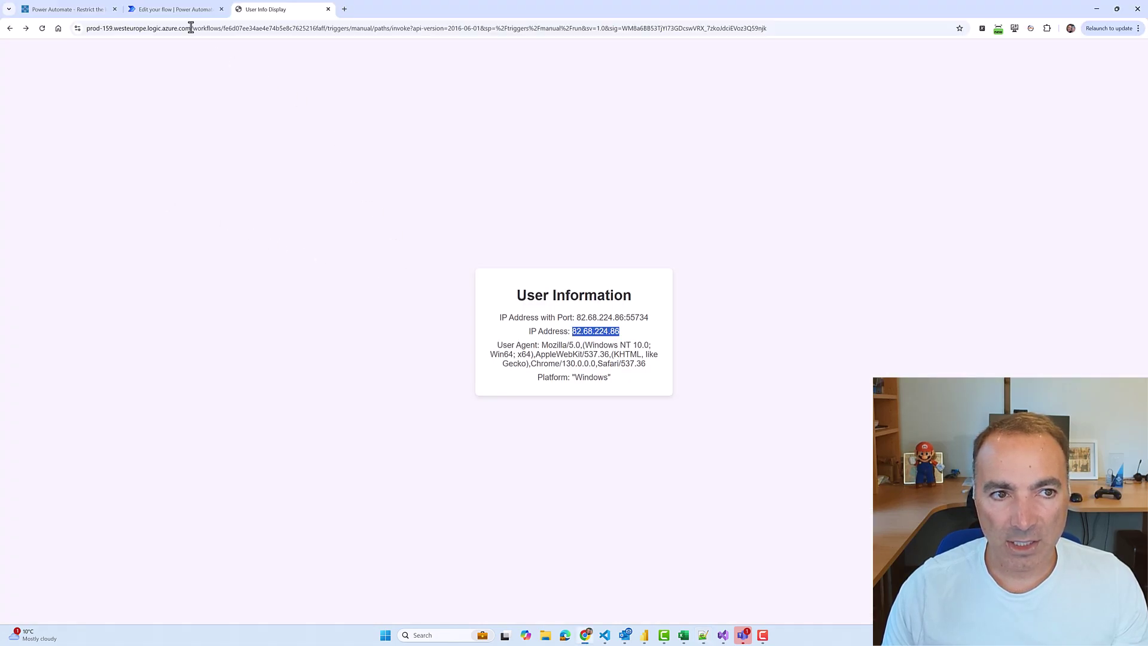
{"action": "left_click", "coordinate": [174, 9]}
{"action": "left_click", "coordinate": [793, 128]}
{"action": "left_click", "coordinate": [865, 228]}
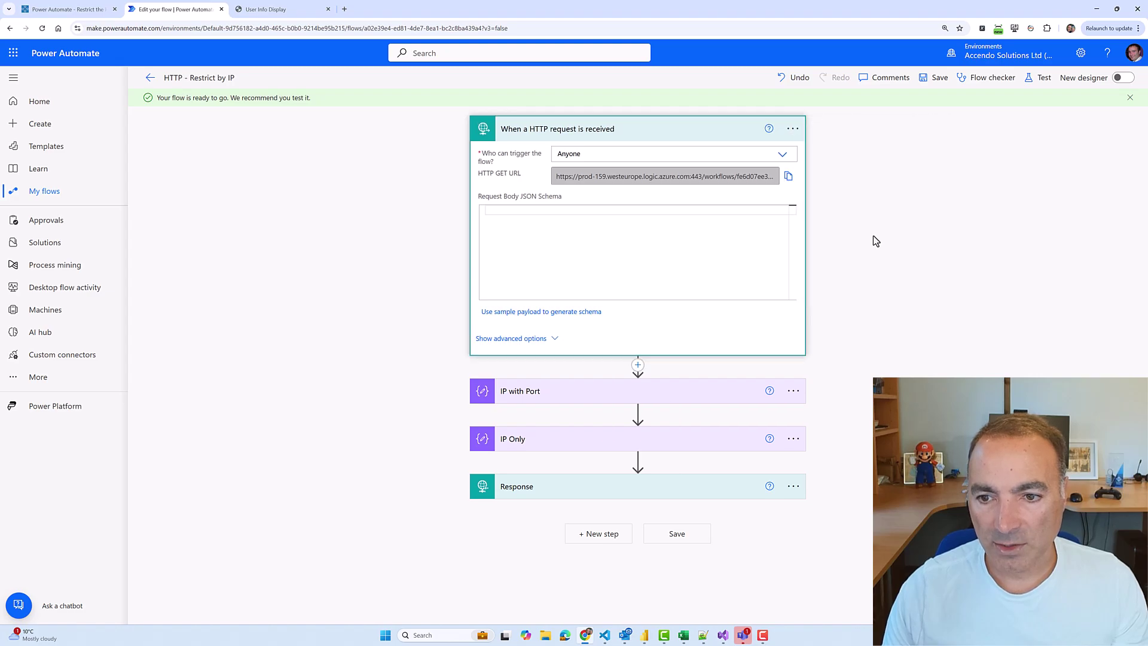
- Change the trigger condition's allowed IP from '82.68.224.86' to '82.68.224.80', confirm, and return to details
{"action": "left_click_drag", "start_coordinate": [518, 517], "coordinate": [489, 518]}
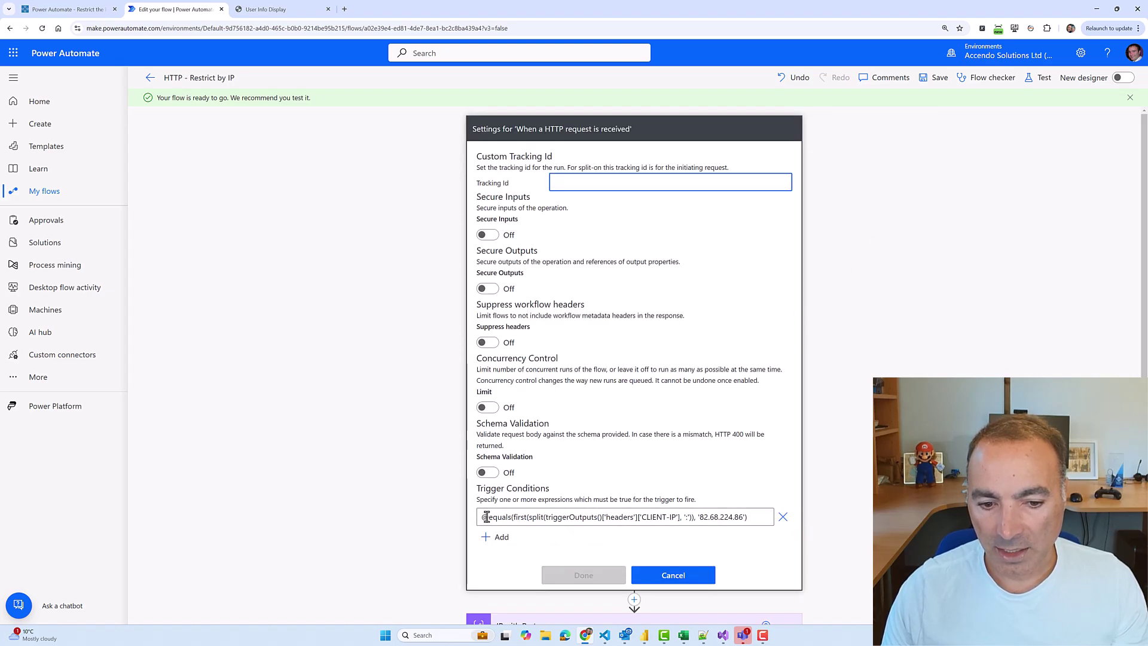
{"action": "mouse_move", "coordinate": [237, 416]}
{"action": "left_mouse_down"}
{"action": "mouse_move", "coordinate": [219, 413]}
{"action": "mouse_move", "coordinate": [234, 416]}
{"action": "left_mouse_up"}
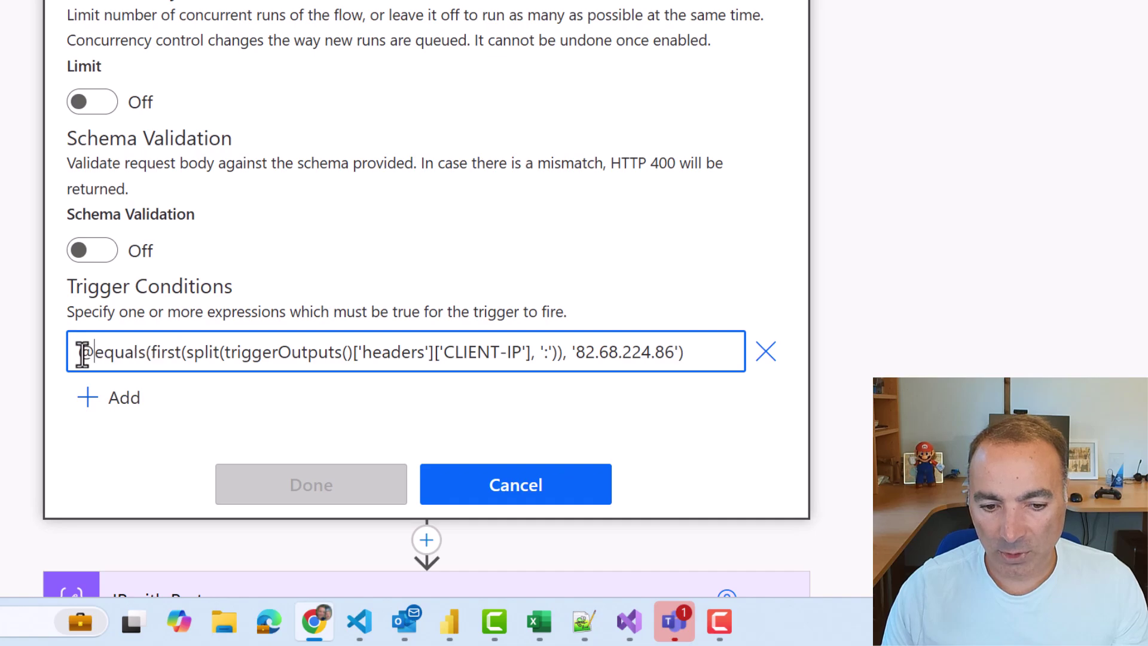
{"action": "left_click", "coordinate": [125, 352]}
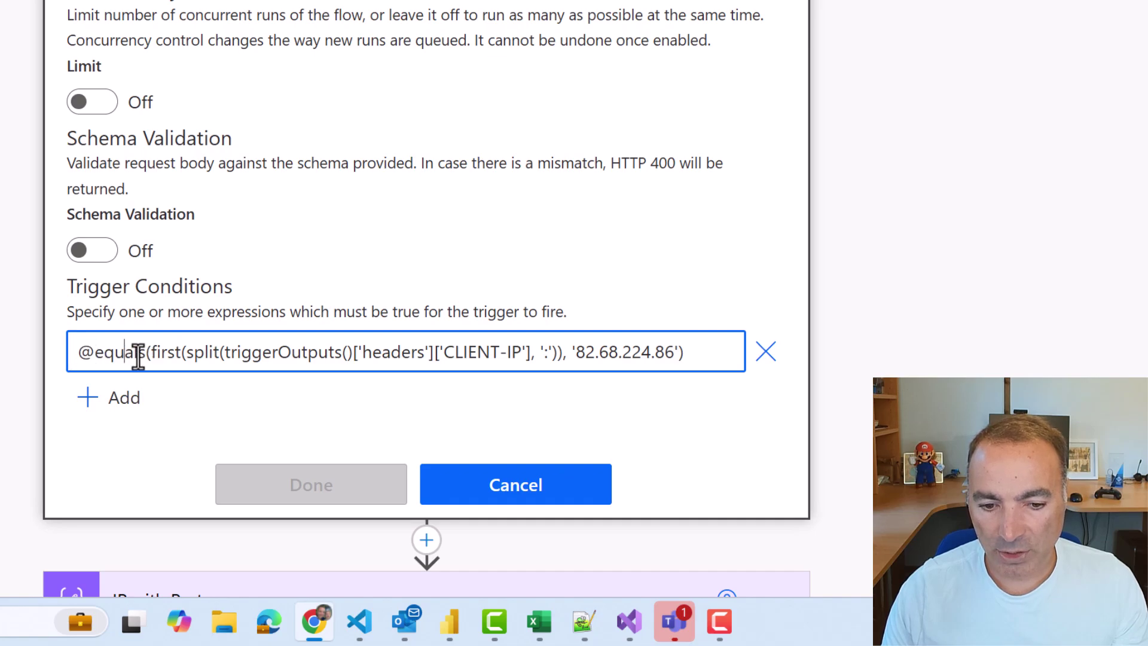
{"action": "left_click", "coordinate": [672, 354]}
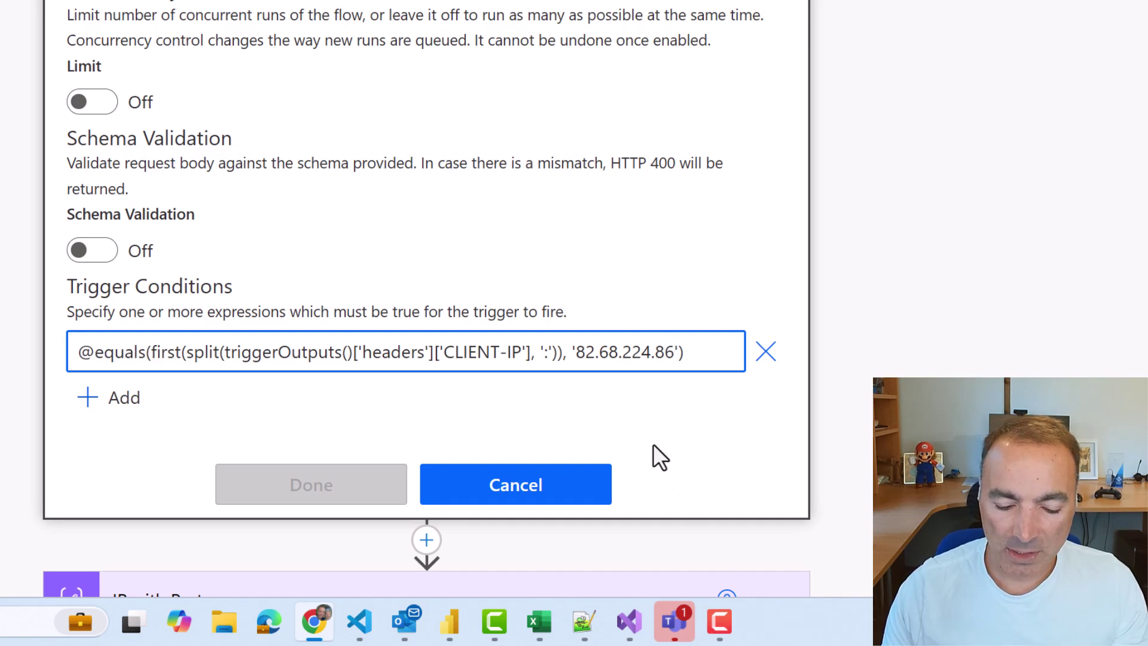
{"action": "key", "text": "BackSpace"}
{"action": "type", "text": "0"}
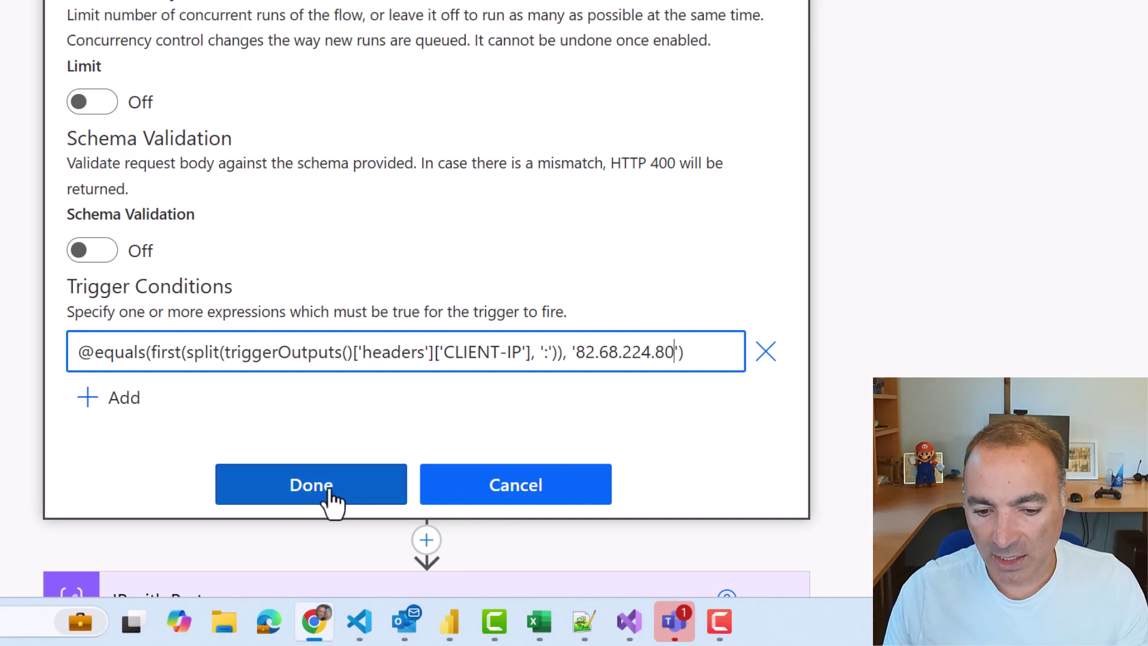
{"action": "left_click", "coordinate": [333, 500]}
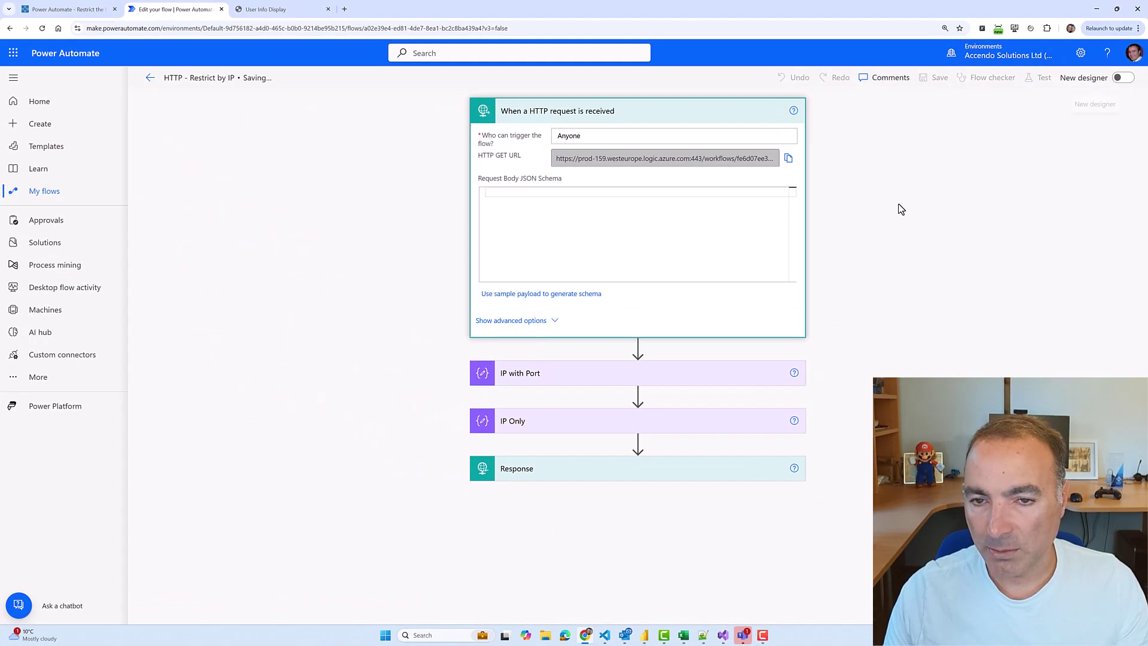
{"action": "left_click", "coordinate": [150, 78]}
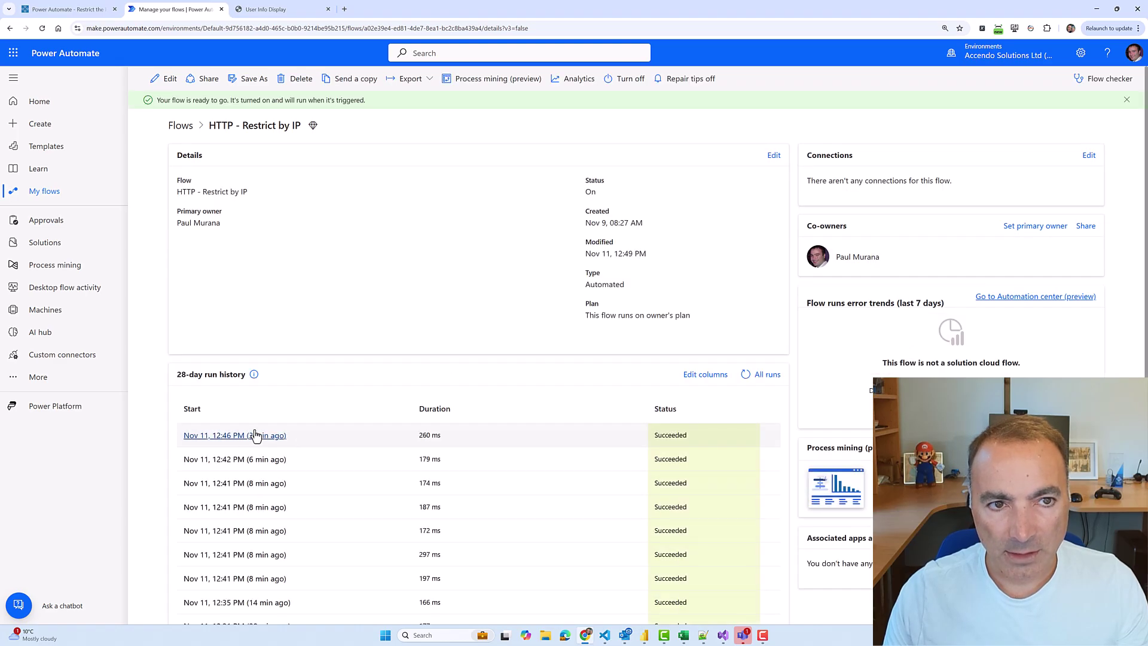
- Call the flow URL again, verify run history shows no new run, then edit the flow
{"action": "left_click", "coordinate": [284, 11]}
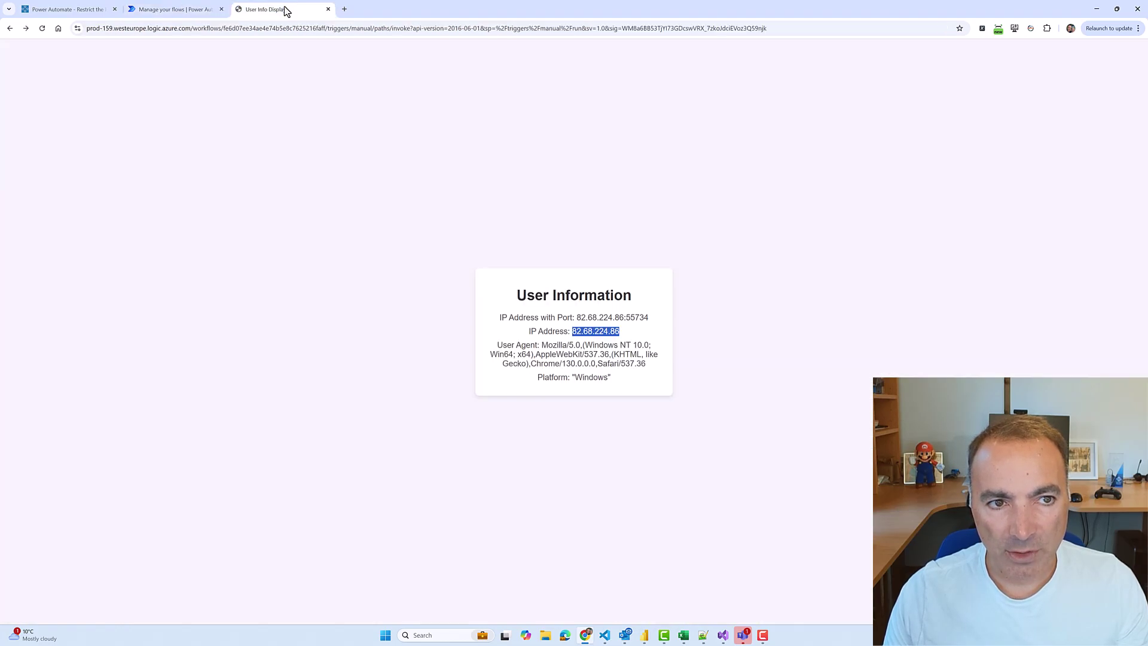
{"action": "left_click", "coordinate": [42, 28]}
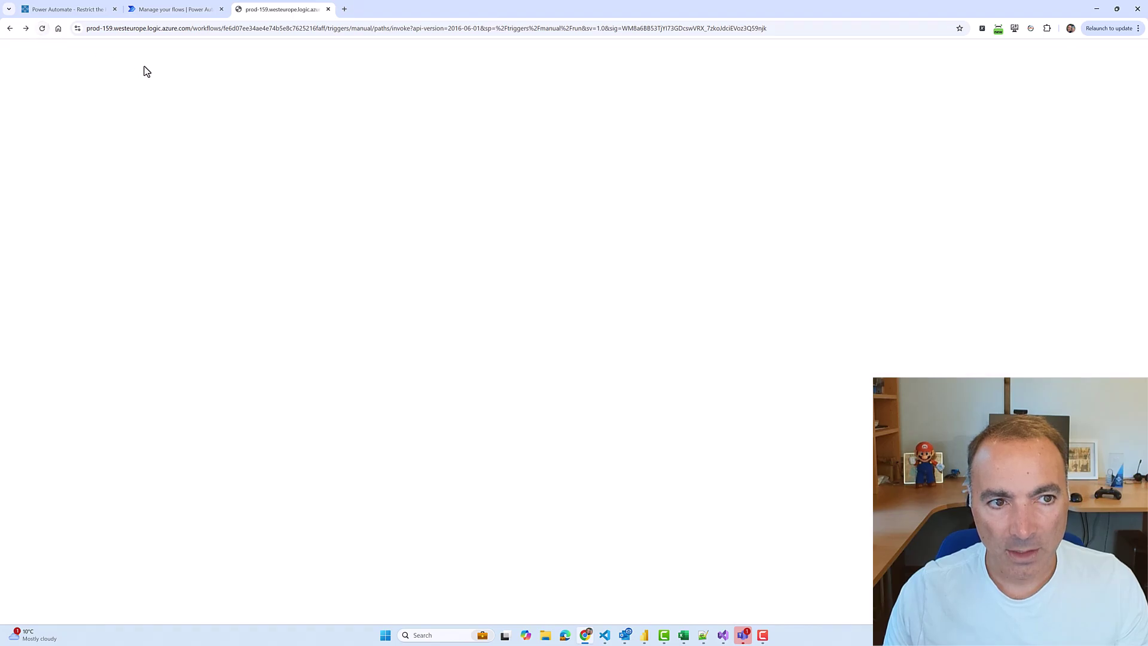
{"action": "left_click", "coordinate": [167, 9]}
{"action": "left_click", "coordinate": [748, 376]}
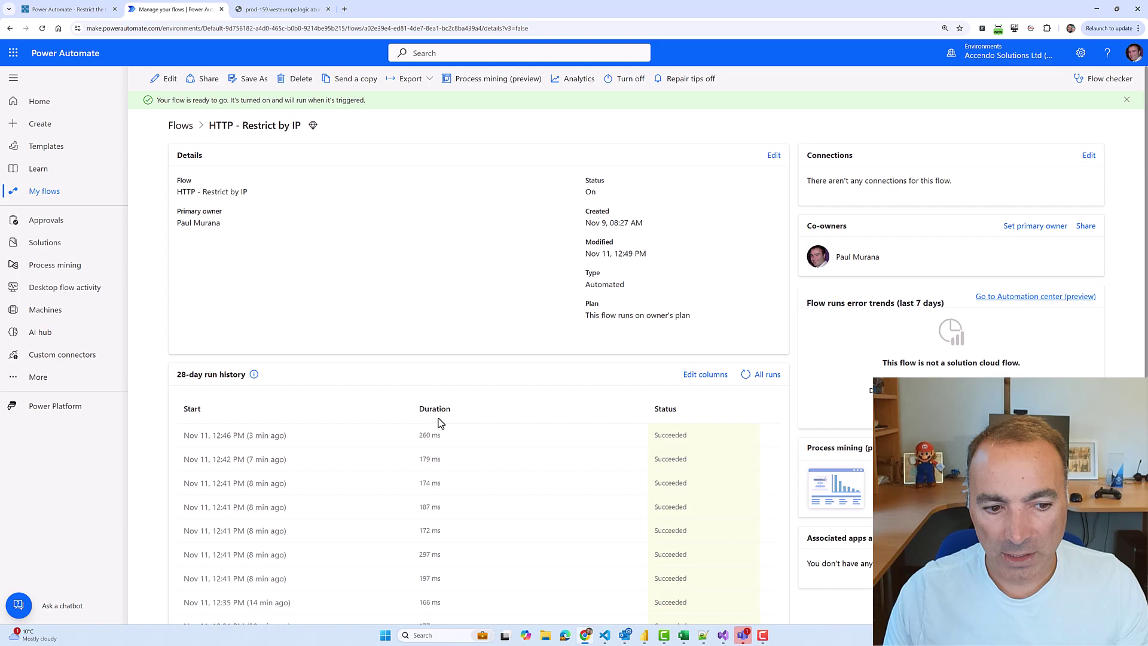
{"action": "left_click", "coordinate": [165, 78]}
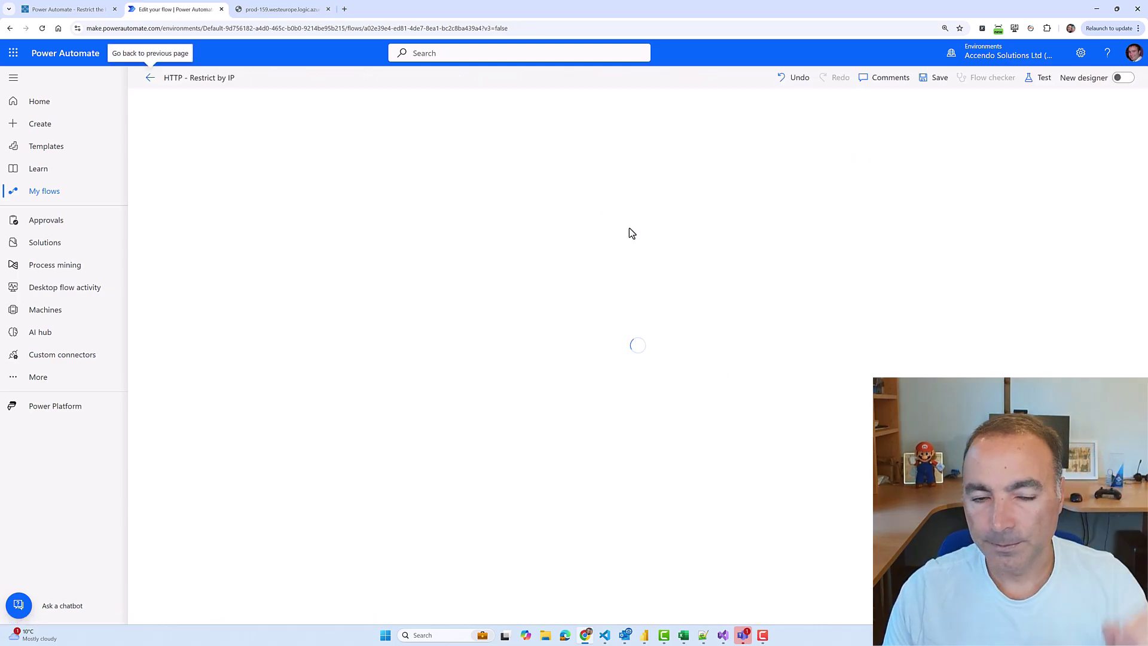
{"action": "left_click", "coordinate": [795, 112]}
{"action": "left_click", "coordinate": [860, 211]}
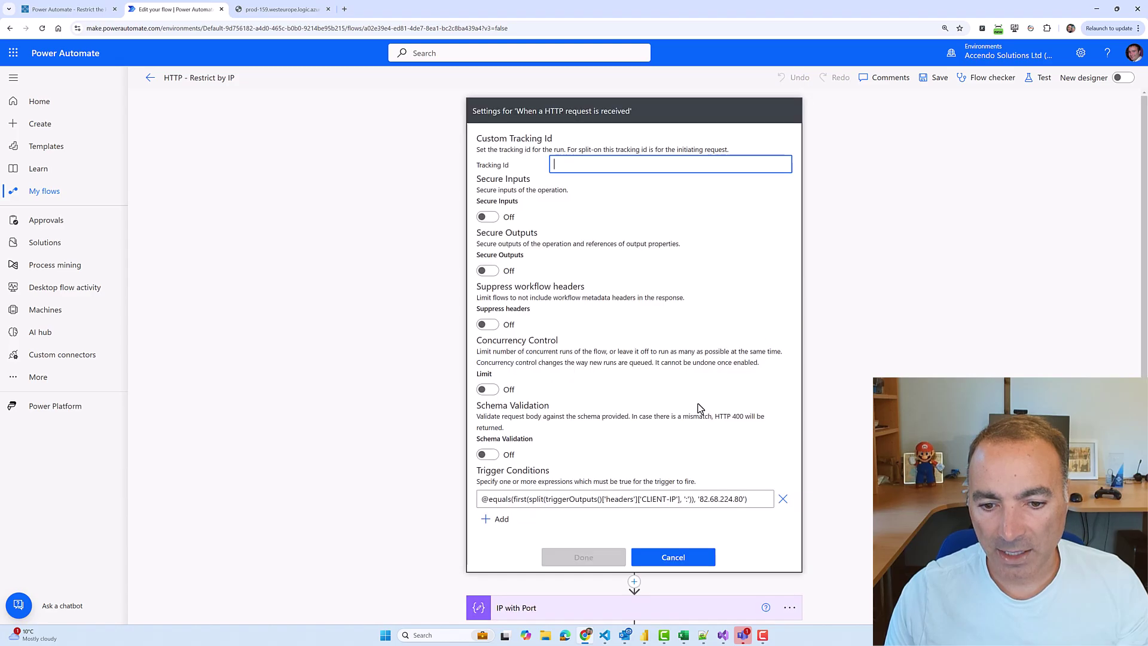
{"action": "left_click", "coordinate": [741, 499]}
{"action": "key", "text": "BackSpace"}
{"action": "type", "text": "6"}
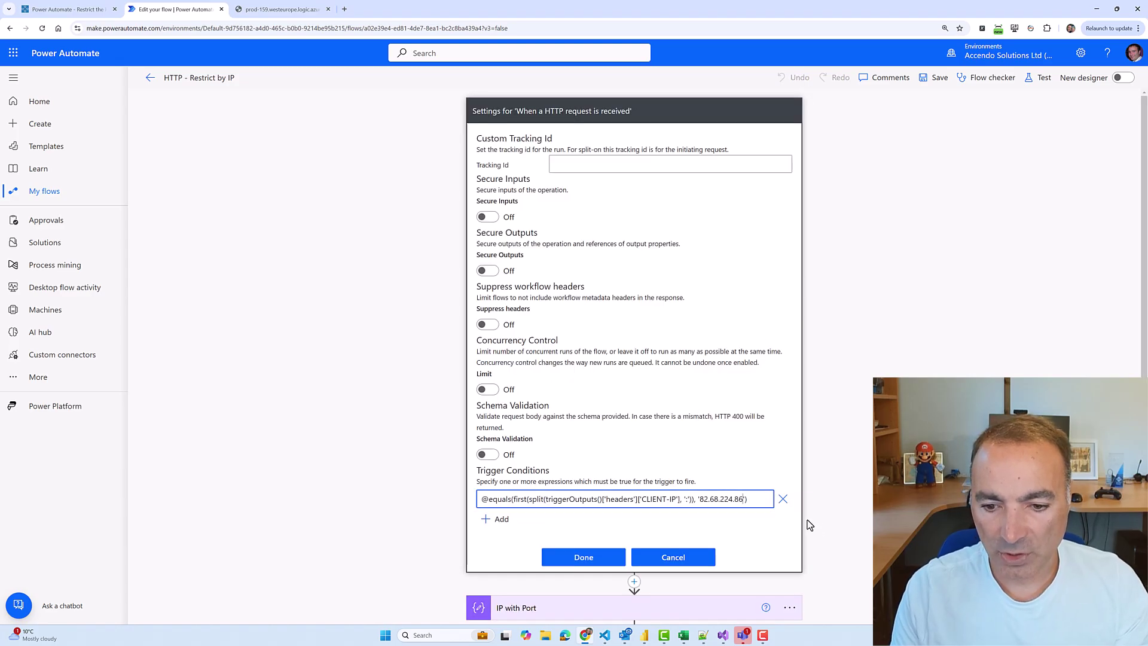
{"action": "left_click", "coordinate": [586, 559]}
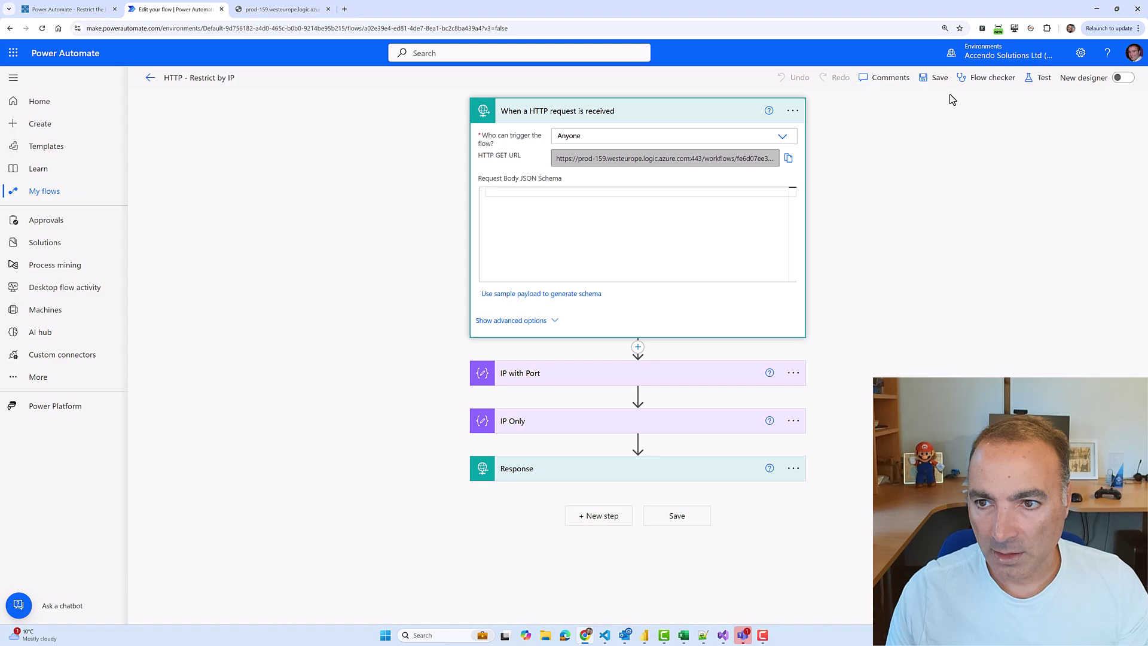
{"action": "left_click", "coordinate": [936, 77]}
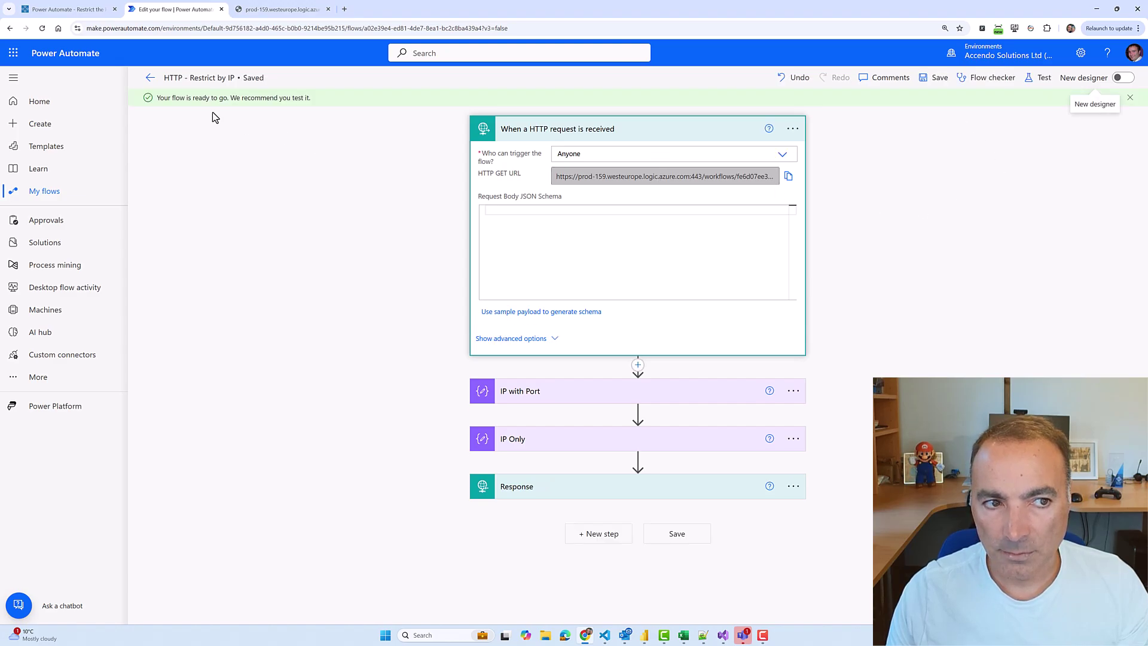
{"action": "left_click", "coordinate": [150, 77]}
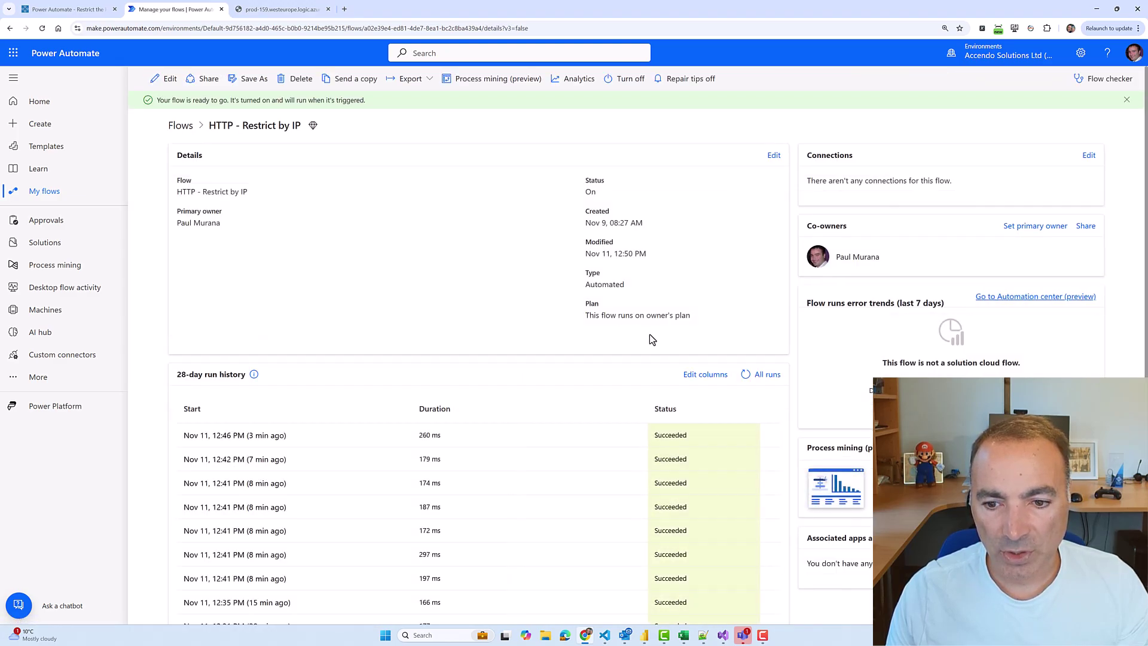
- Reload the flow URL, then refresh run history to see the new succeeded 12:50 PM run
{"action": "left_click", "coordinate": [267, 12]}
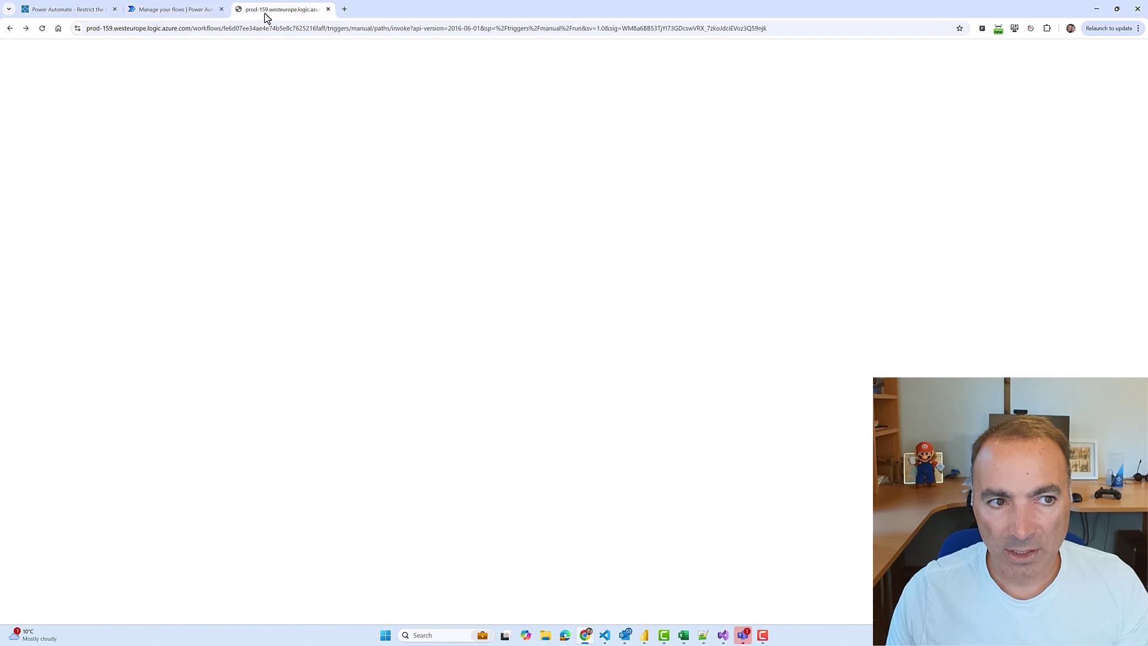
{"action": "left_click", "coordinate": [42, 29]}
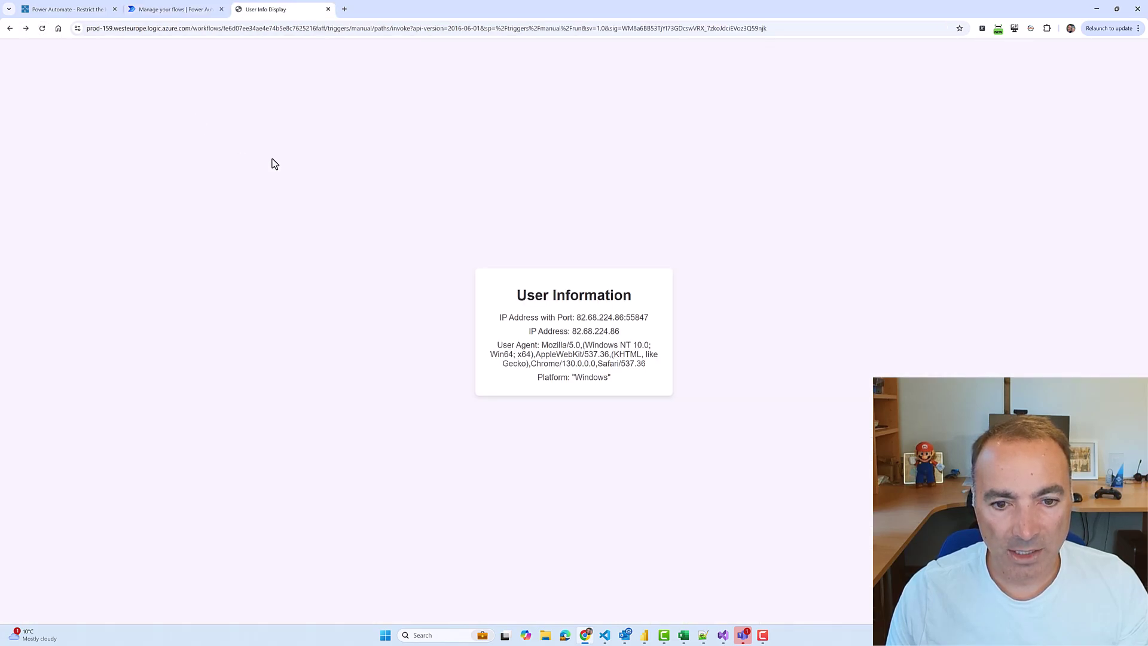
{"action": "left_click", "coordinate": [179, 10]}
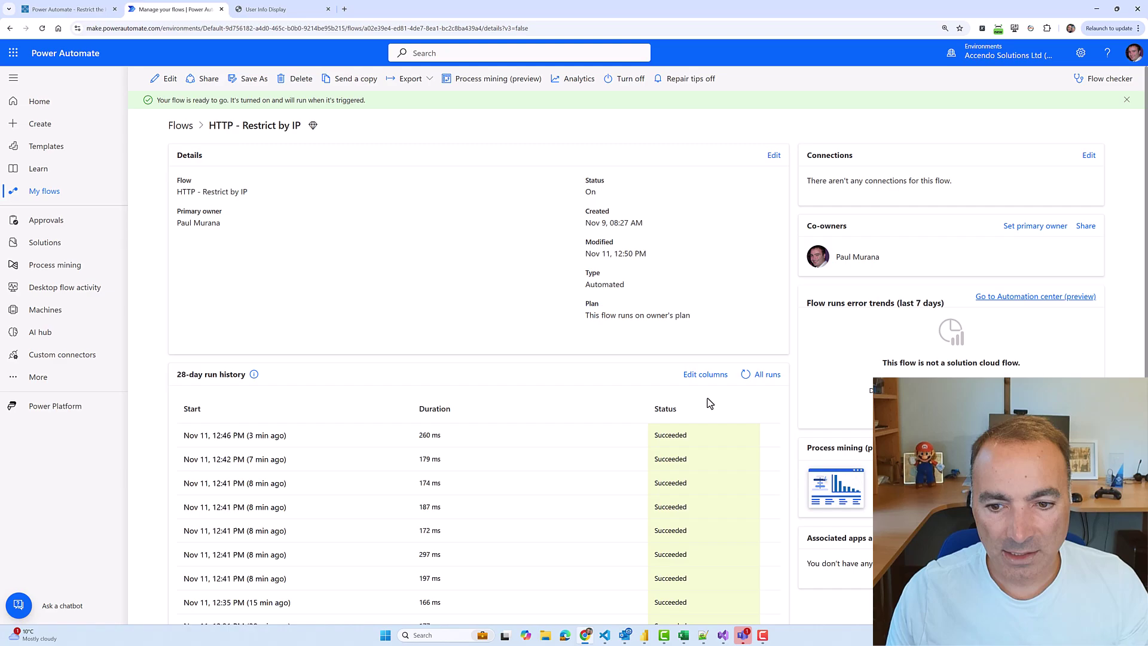
{"action": "left_click", "coordinate": [749, 374]}
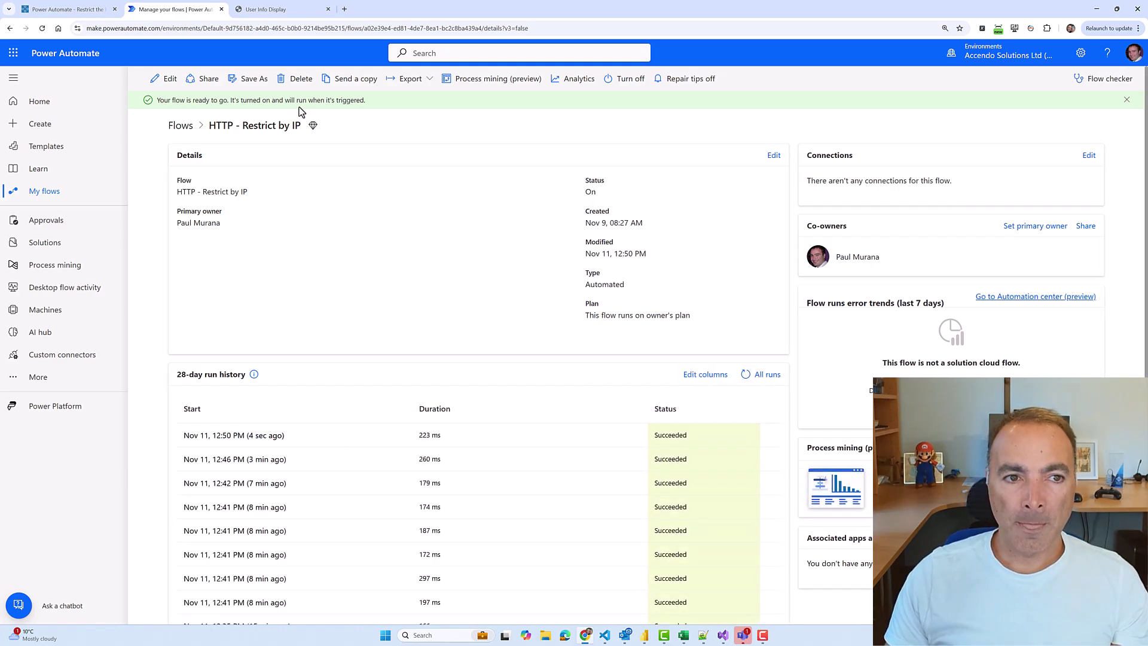
{"action": "left_click", "coordinate": [268, 10]}
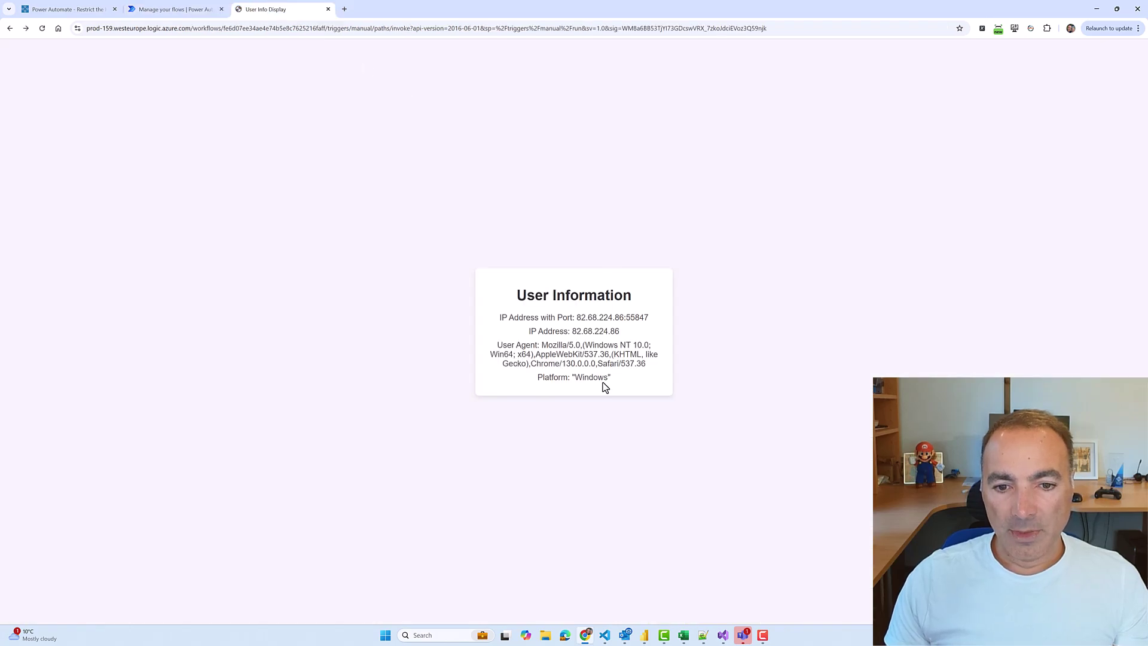
{"action": "left_click", "coordinate": [192, 12]}
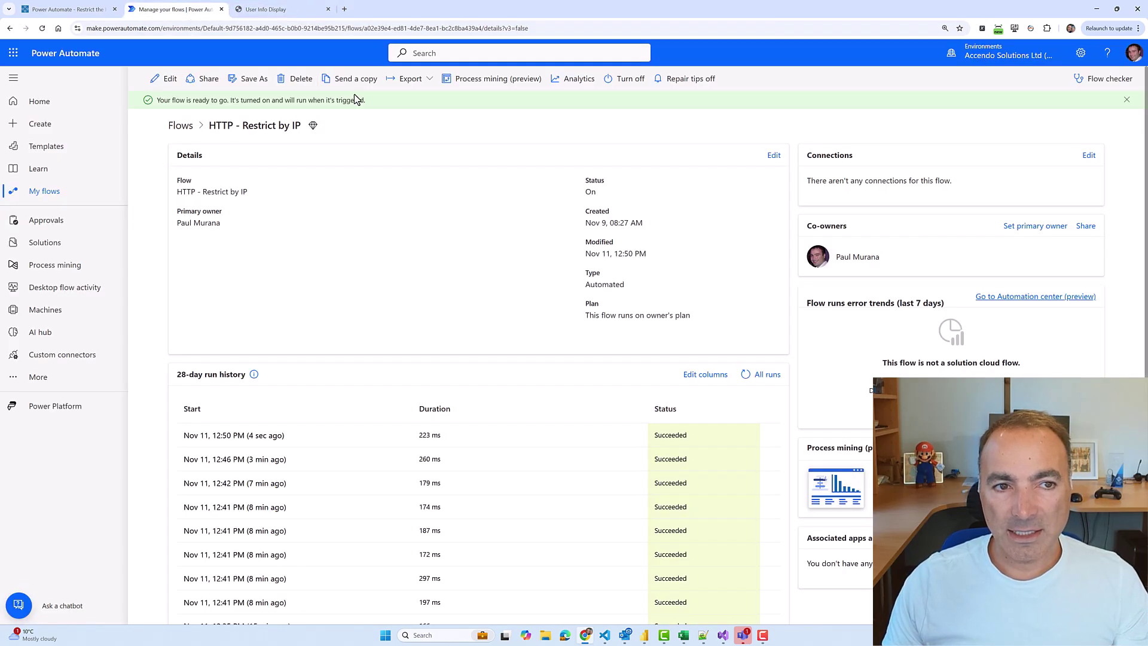
{"action": "left_click", "coordinate": [286, 11]}
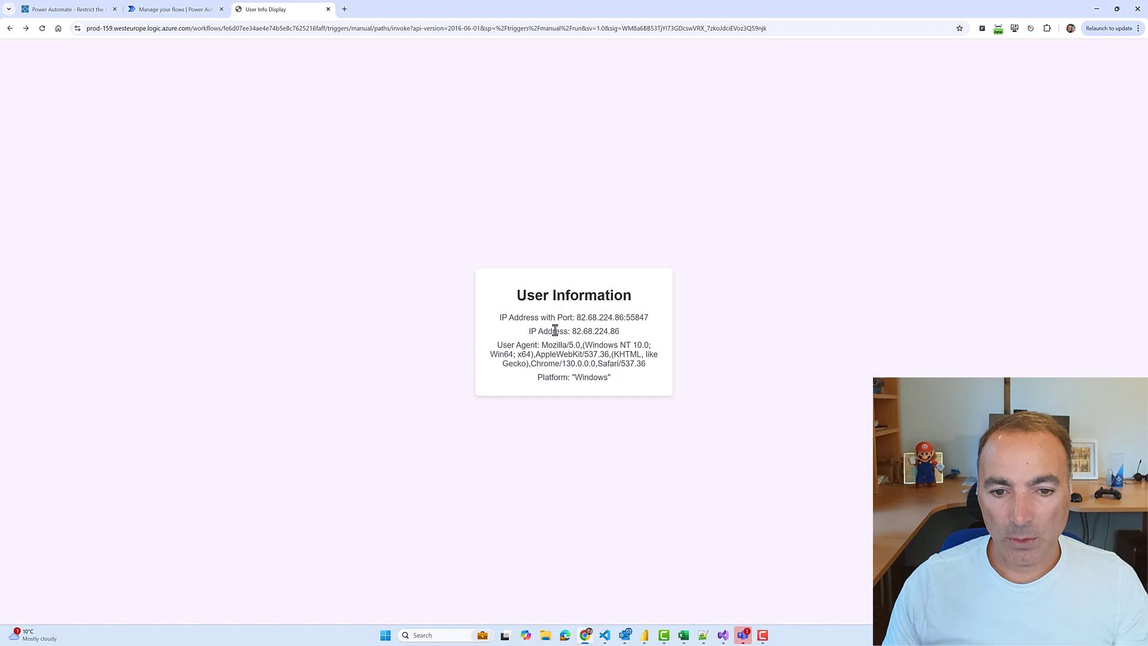
- Compare the page's IP with port against CLIENT-IP in Notepad++, then edit the flow again
{"action": "left_click_drag", "start_coordinate": [499, 319], "coordinate": [616, 320]}
{"action": "left_click", "coordinate": [417, 199]}
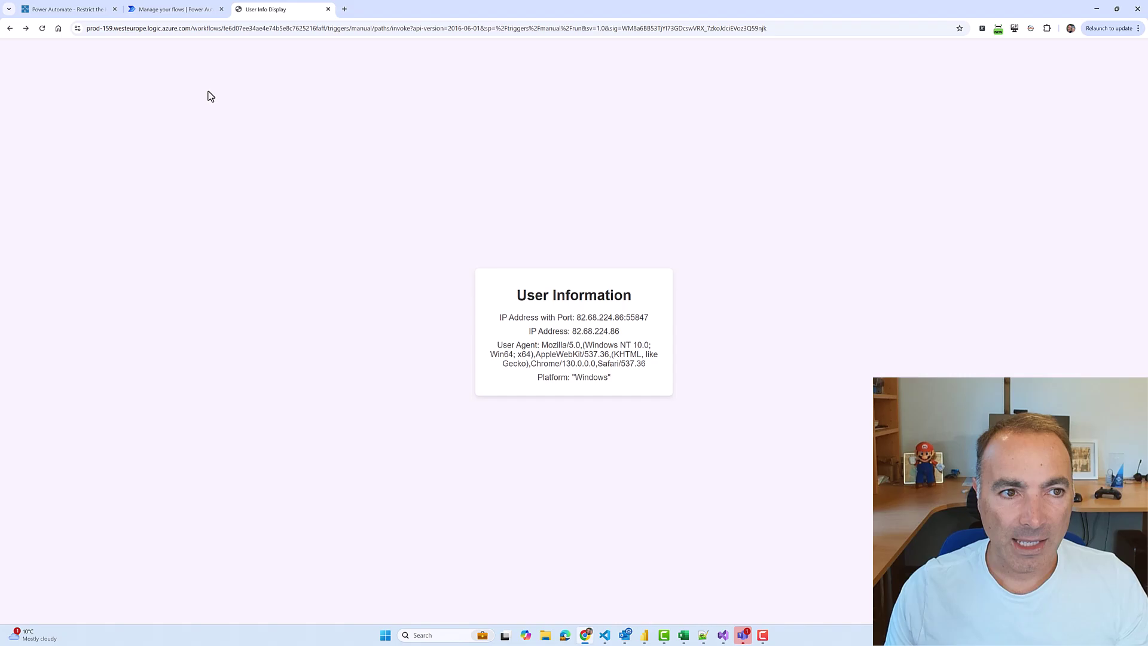
{"action": "key", "text": "alt+Tab"}
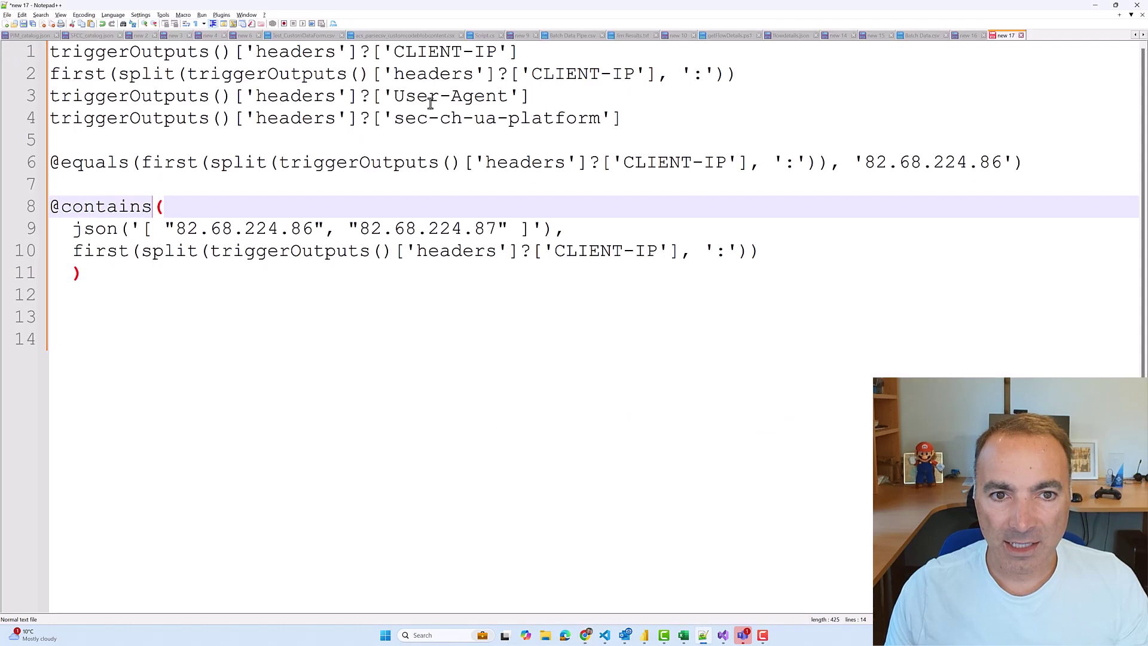
{"action": "left_click", "coordinate": [402, 75]}
{"action": "left_click_drag", "start_coordinate": [393, 51], "coordinate": [496, 50]}
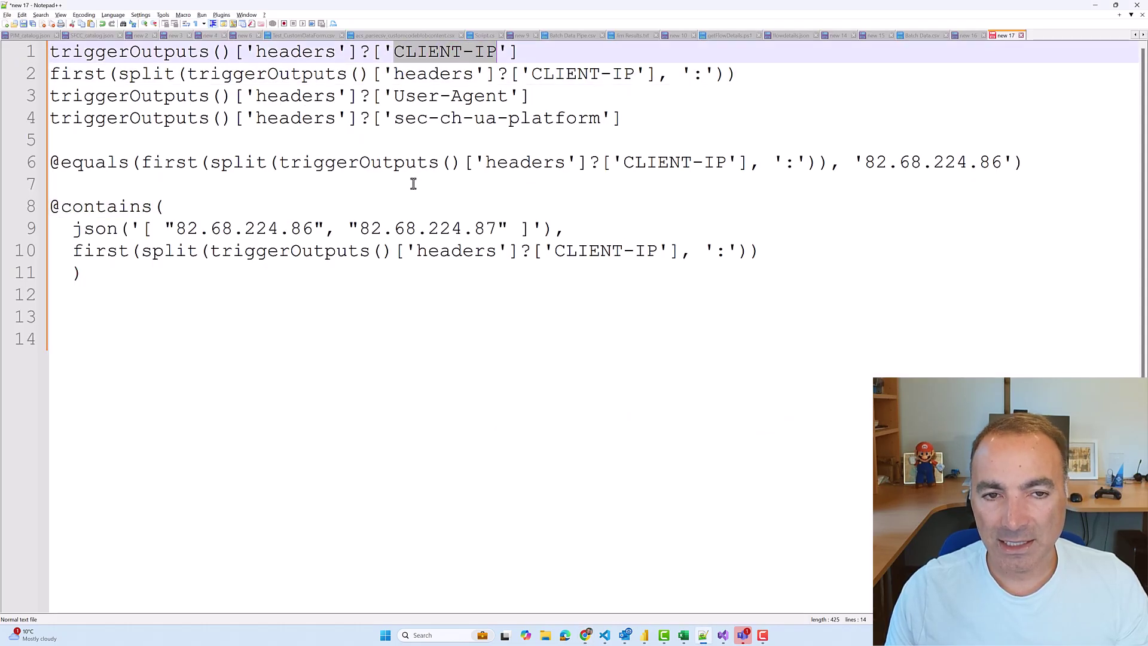
{"action": "key", "text": "alt+Tab"}
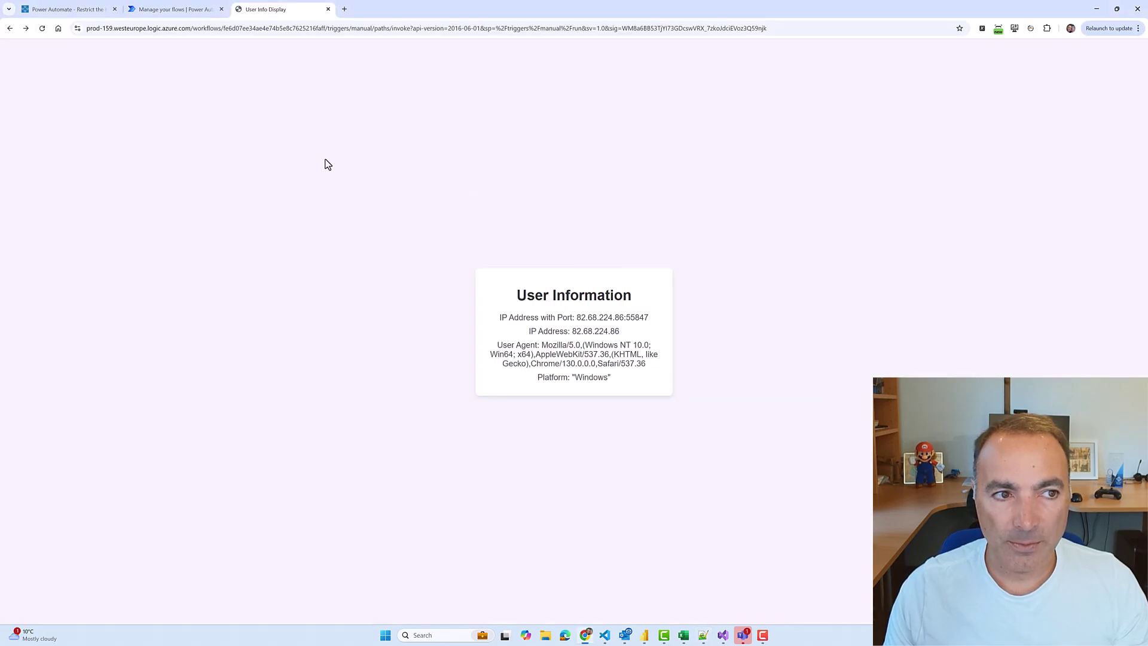
{"action": "left_click", "coordinate": [156, 9]}
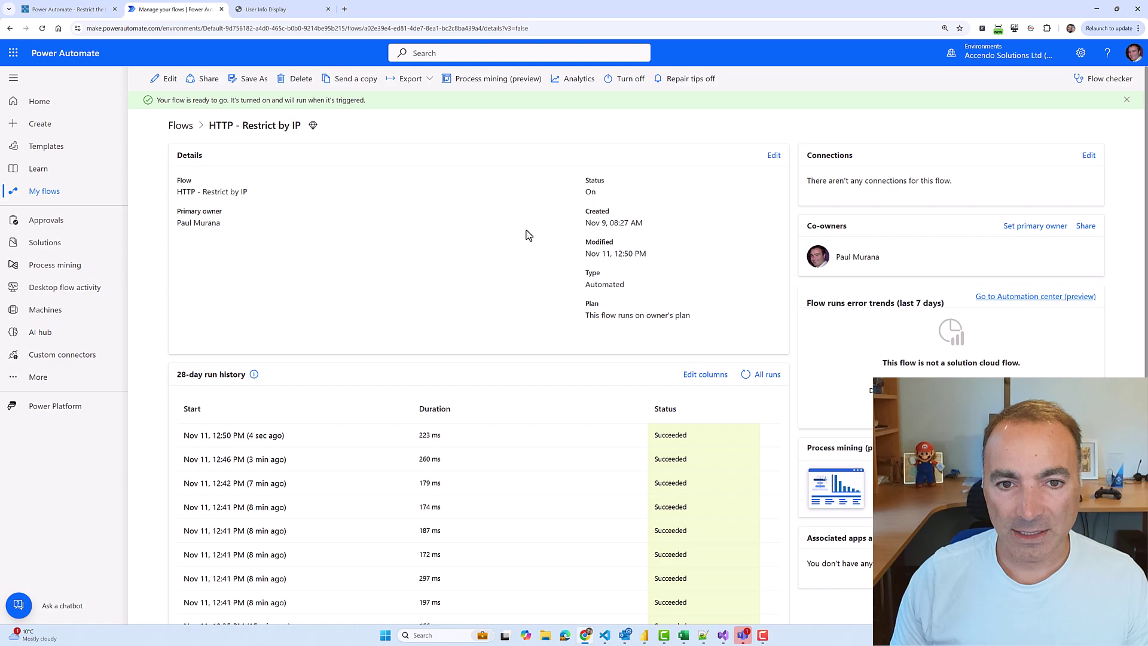
{"action": "left_click", "coordinate": [163, 78]}
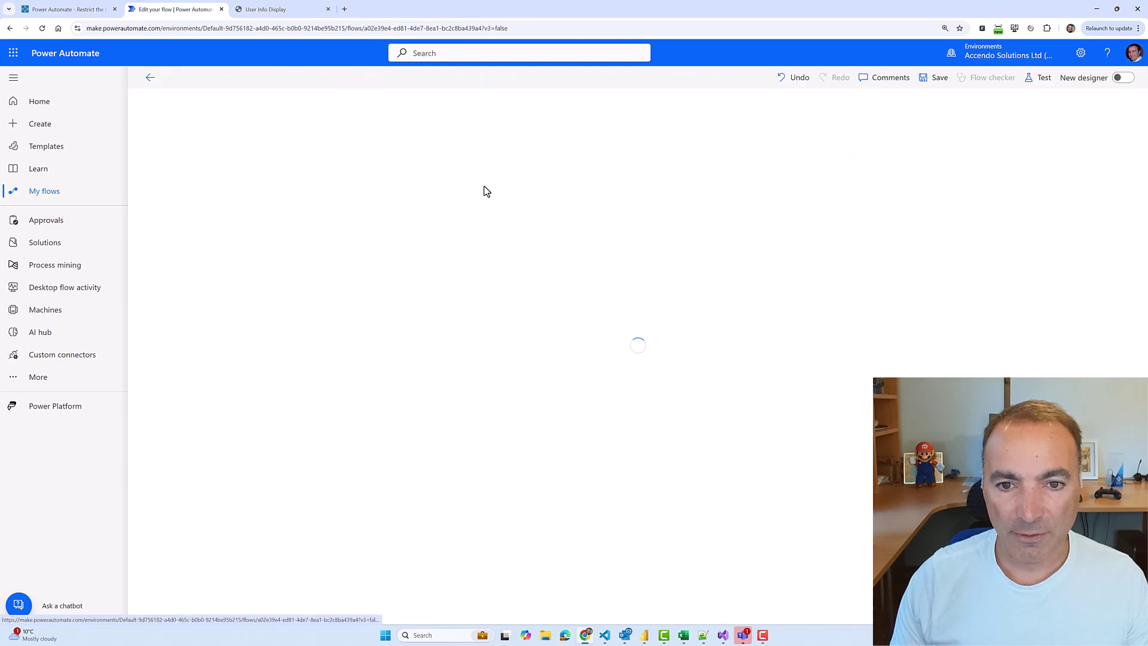